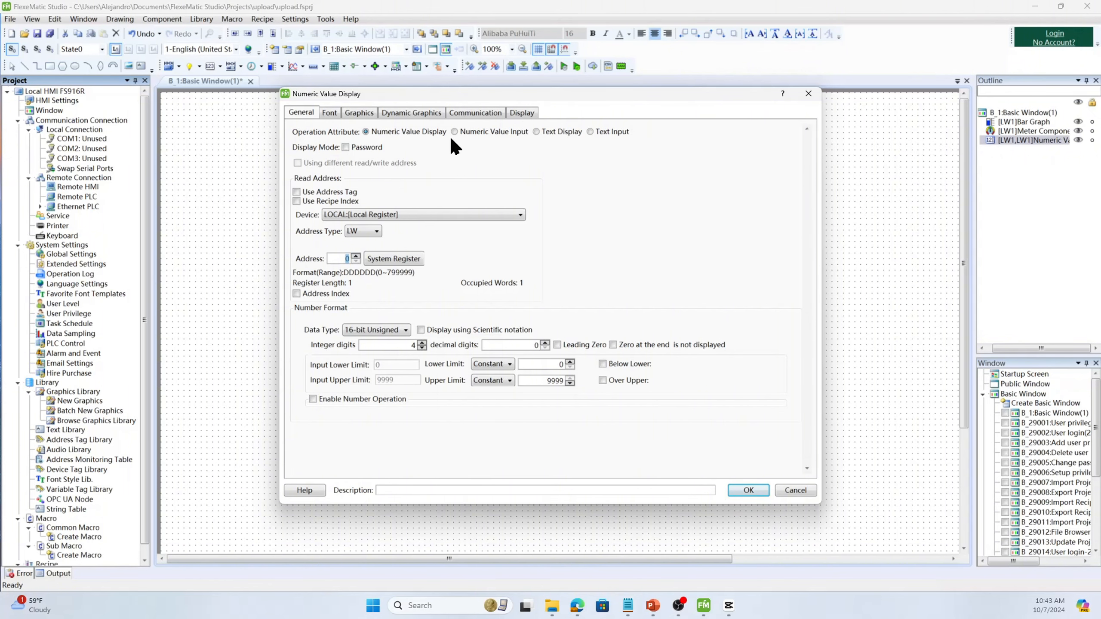
- Try the Numeric Value Input and Text Display operation attributes, and return the component to Numeric Value Display
left_click(499, 133)
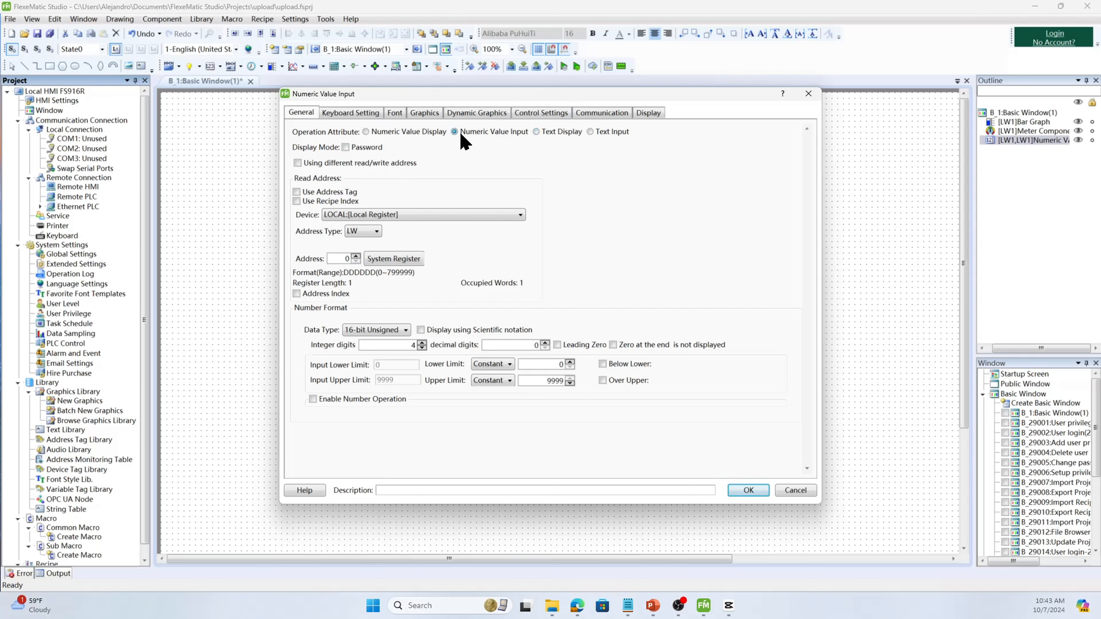
left_click(574, 135)
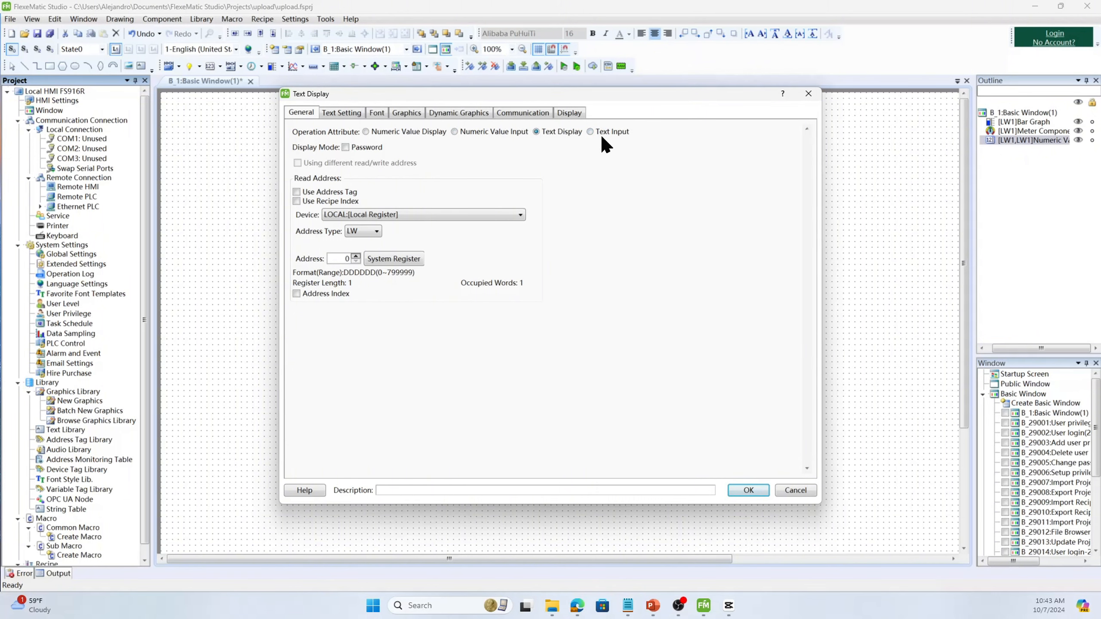
left_click(409, 132)
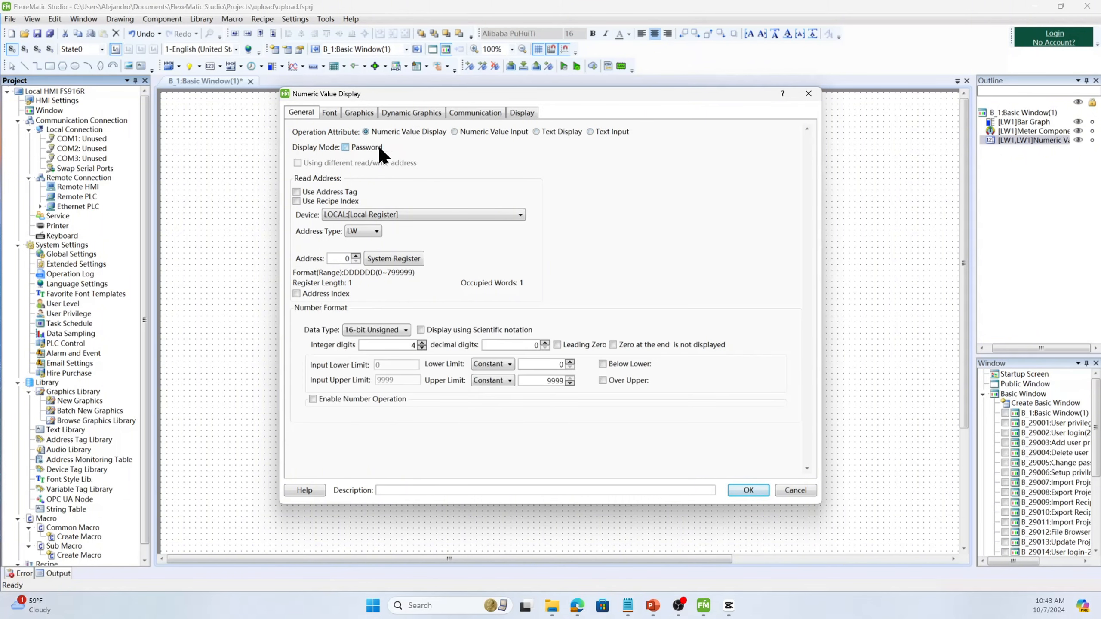
- Turn on the password display mode, look at its data type choices, and turn it off again
left_click(378, 146)
left_click(484, 149)
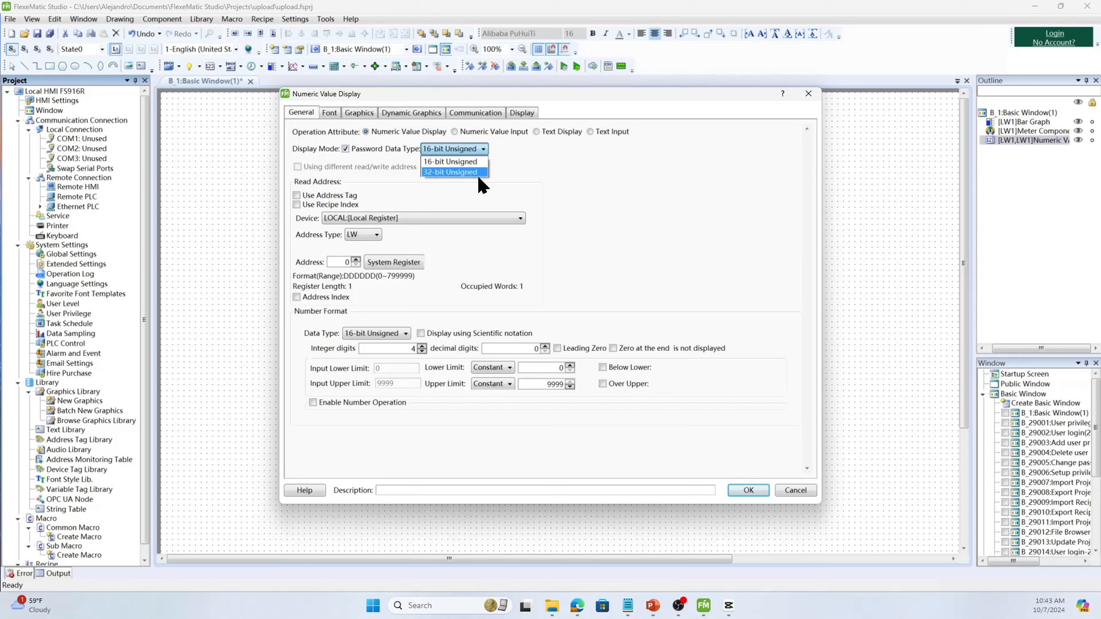
left_click(502, 152)
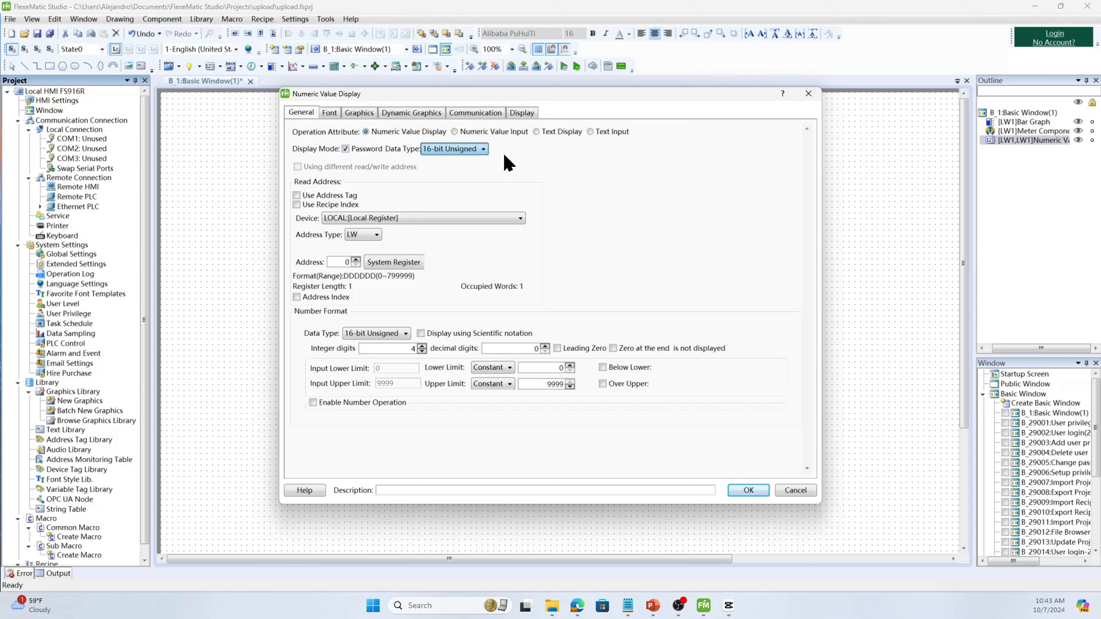
left_click(380, 149)
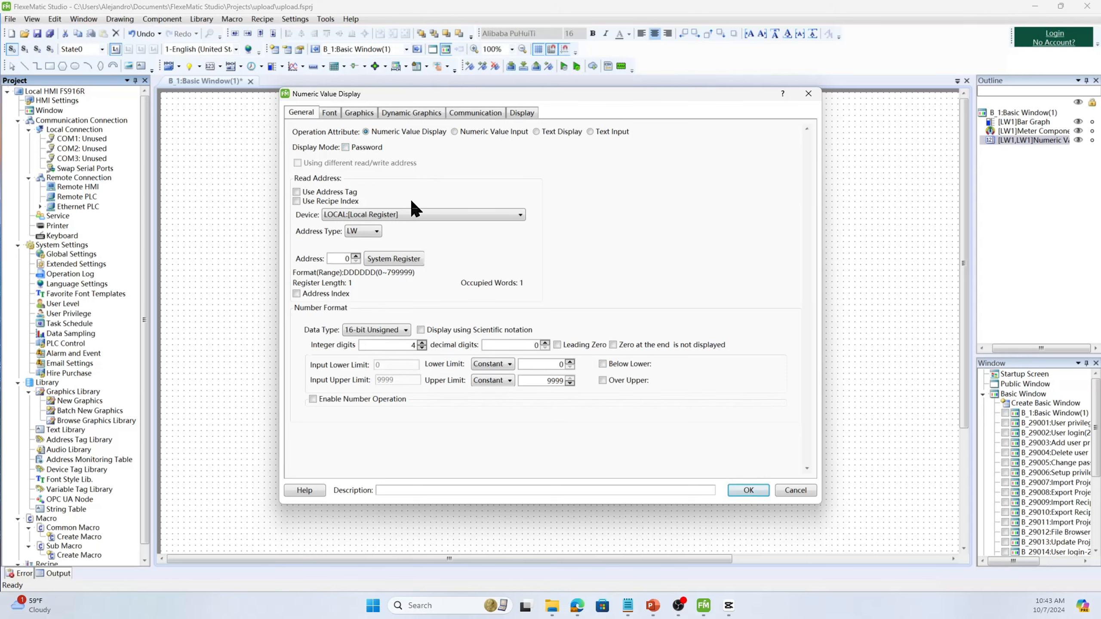
- Set the LW read address to 1 and enable the Below Lower and Over Upper limit colours
left_click(356, 256)
left_click(589, 345)
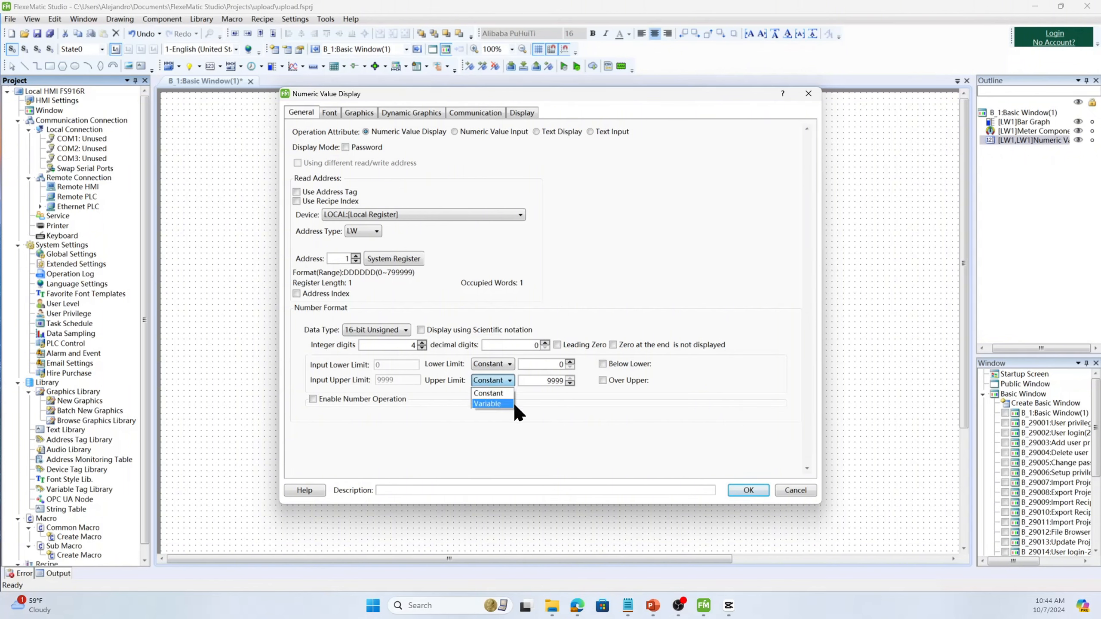
left_click(538, 392)
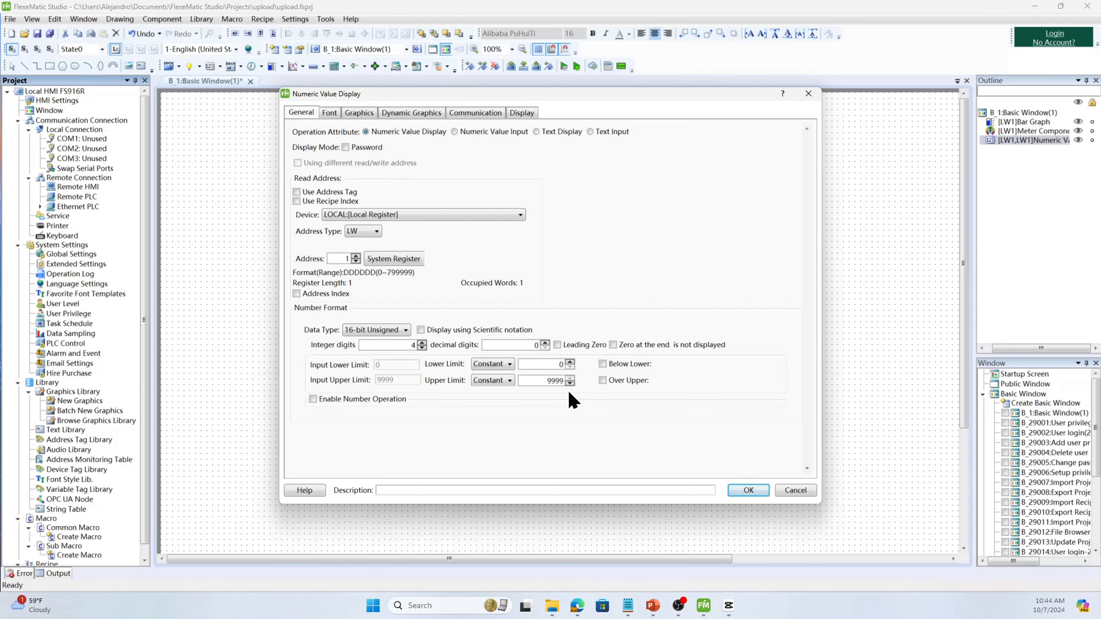
left_click(604, 364)
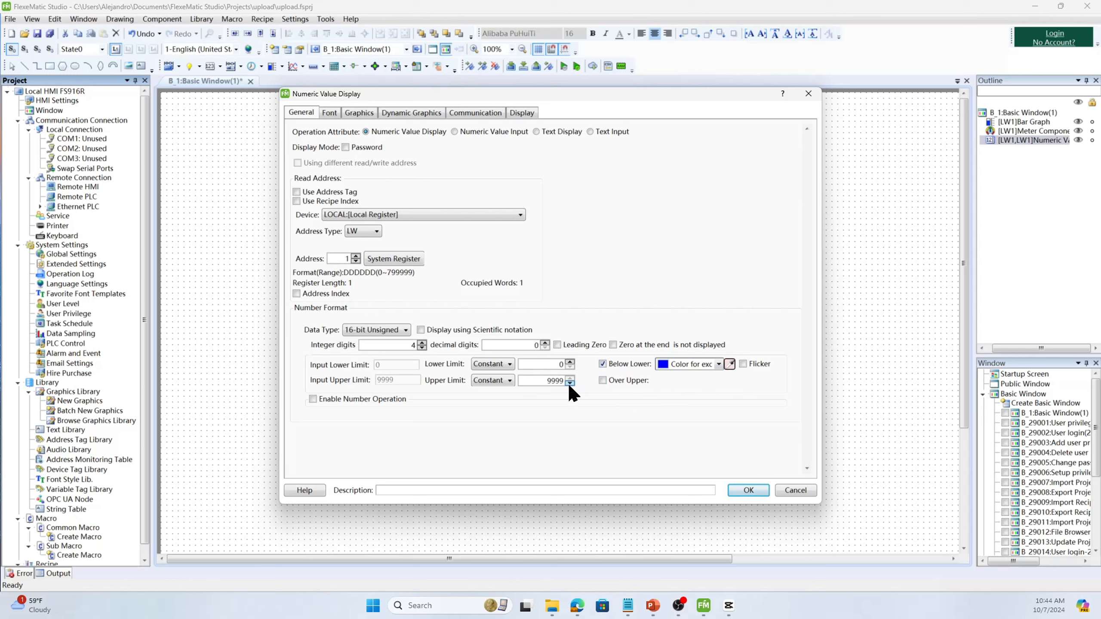
left_click(604, 381)
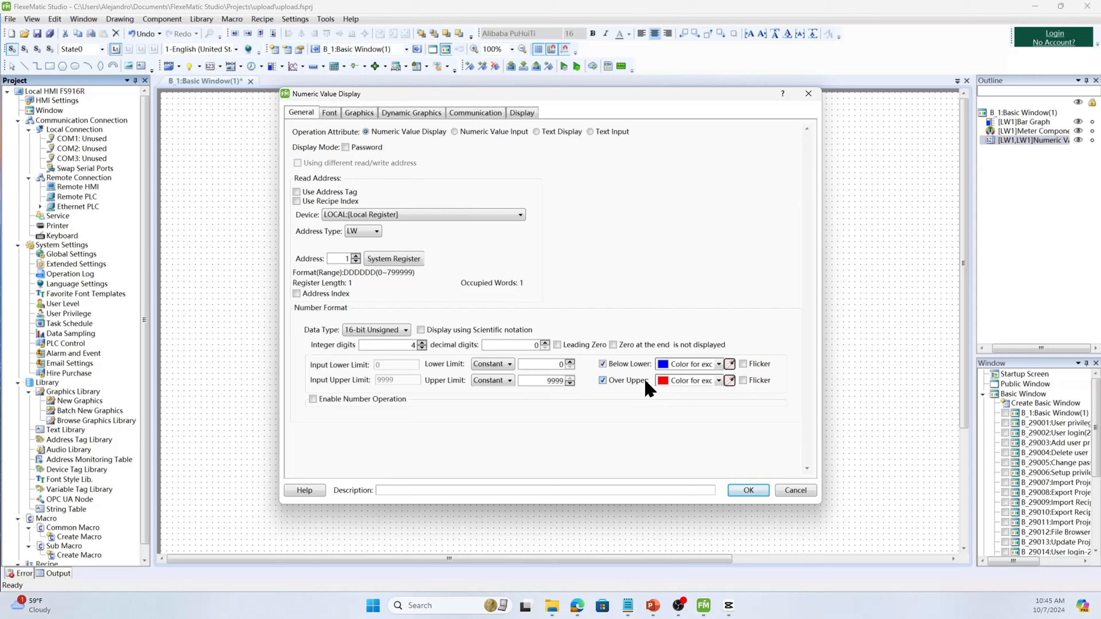
- Enable number operation and try its Proportion Convert value types and the Scaling conversion with gain and offset
left_click(367, 399)
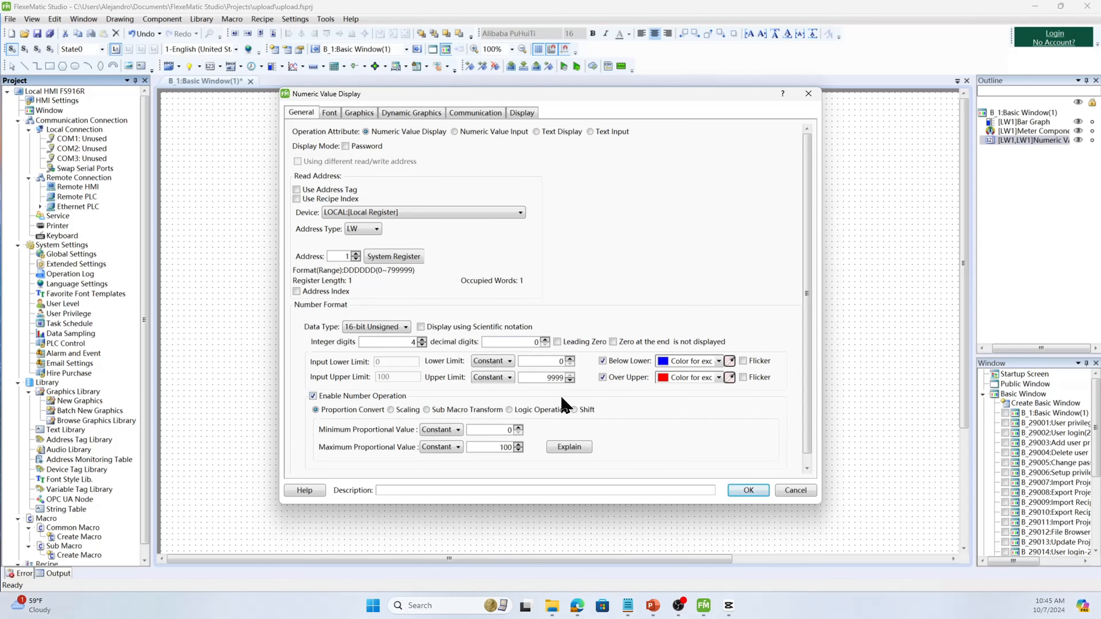
scroll(562, 398, "down", 1)
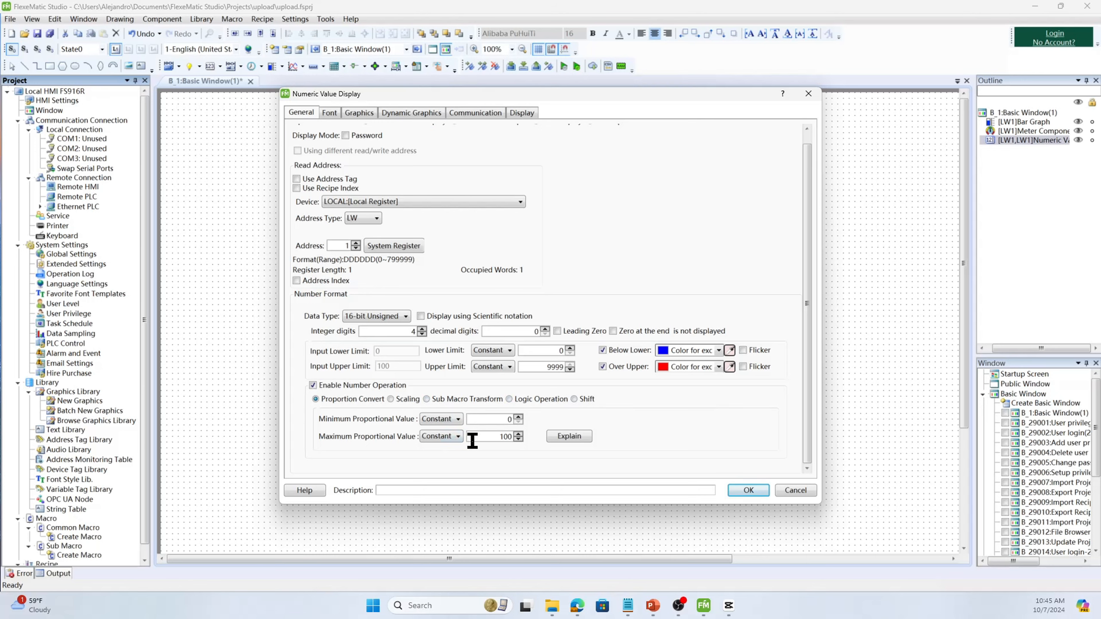
left_click(460, 417)
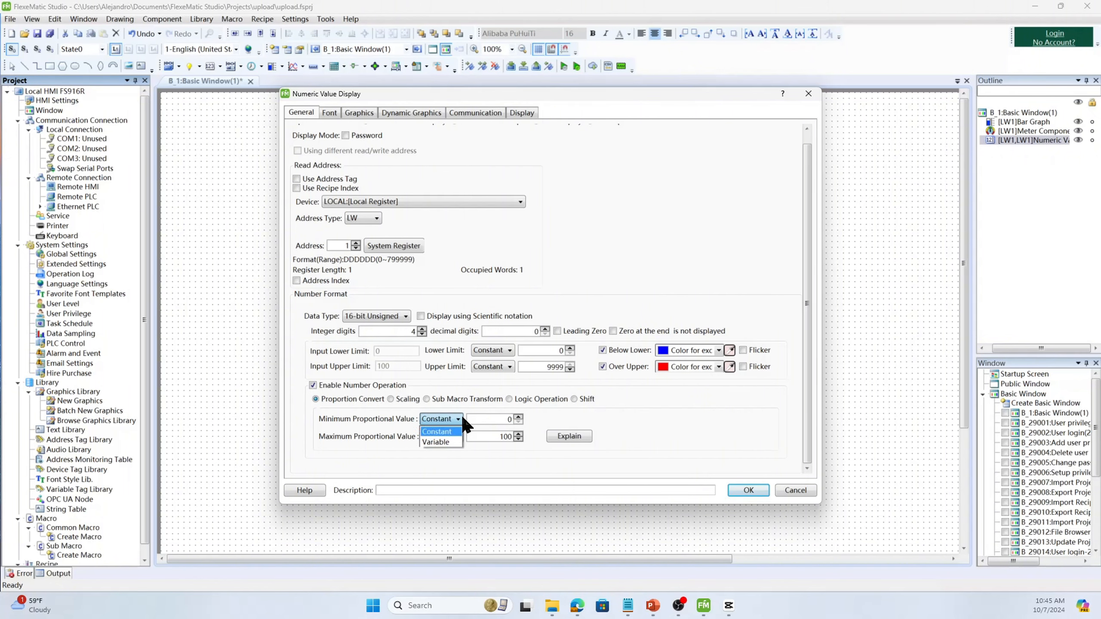
left_click(462, 418)
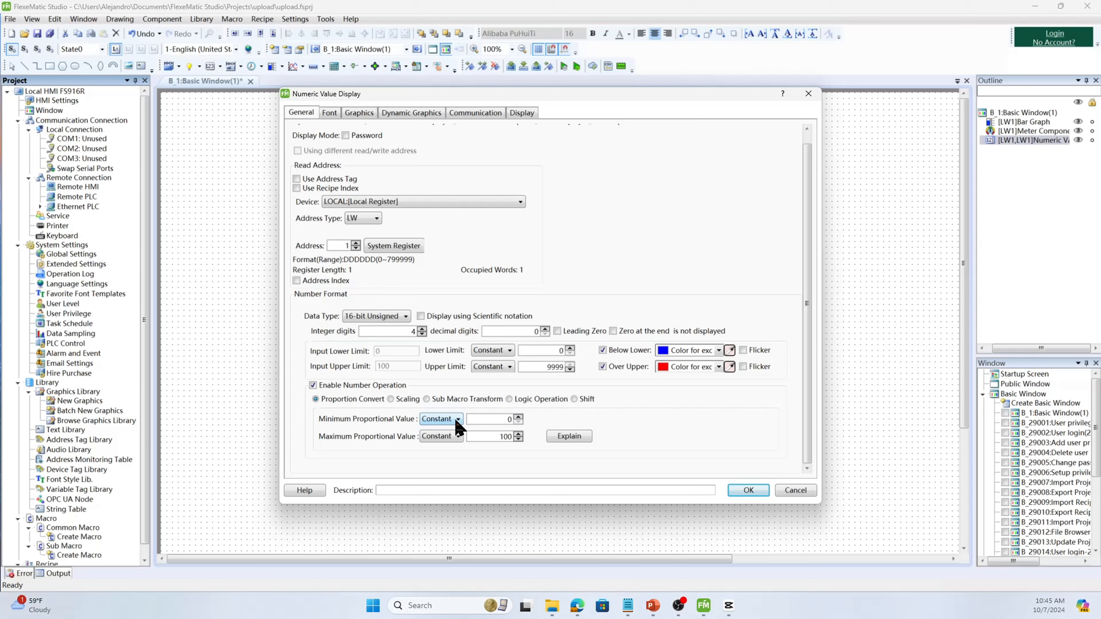
left_click(457, 436)
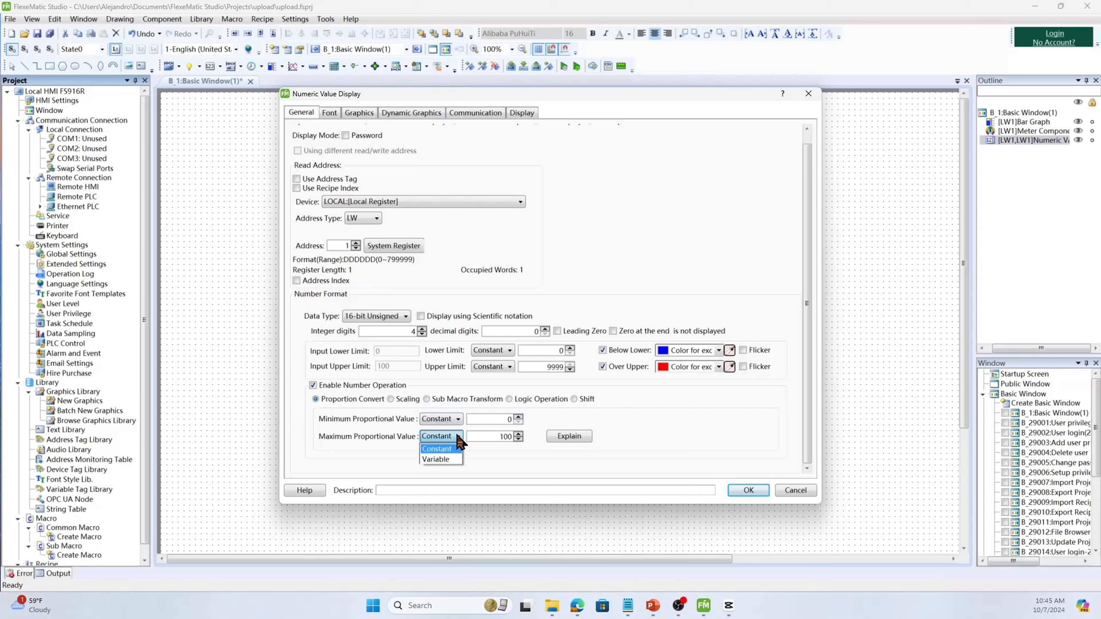
left_click(458, 436)
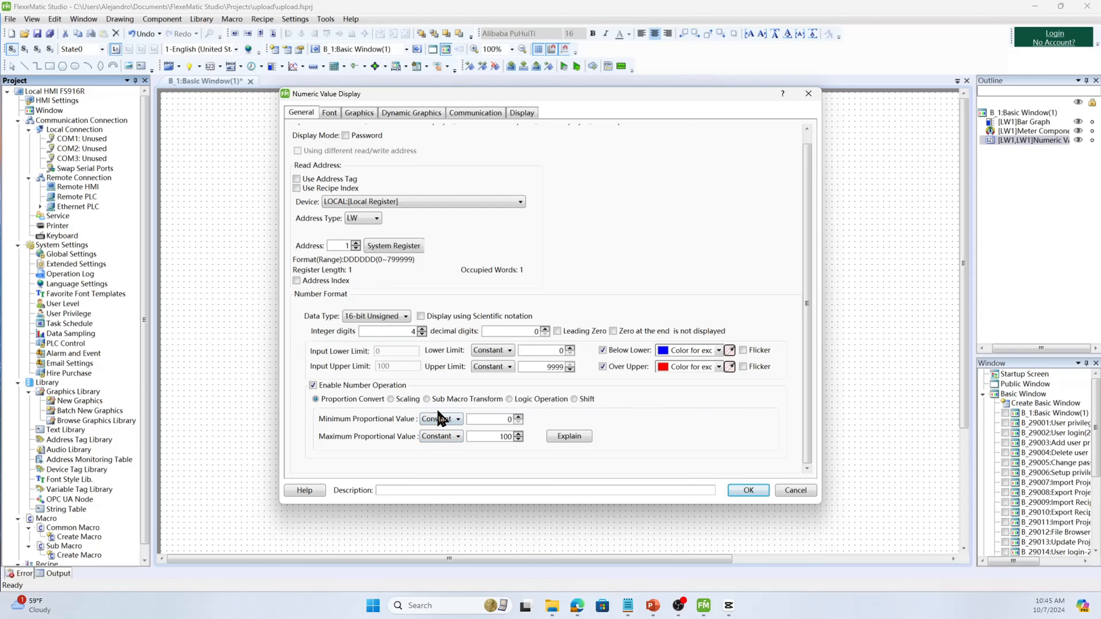
left_click(414, 400)
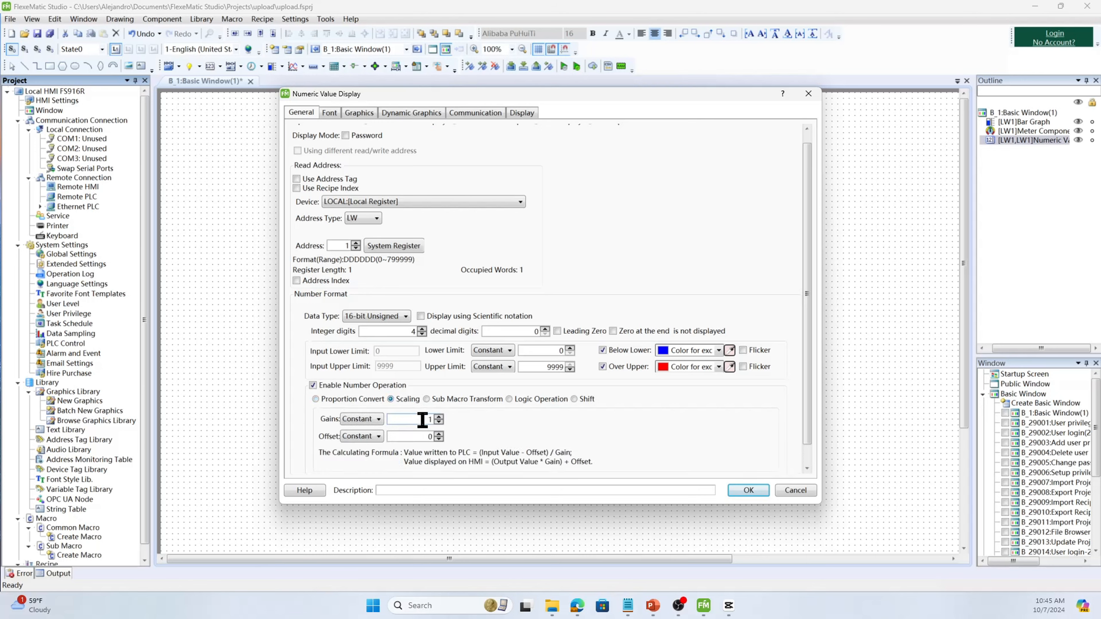
scroll(470, 426, "down", 1)
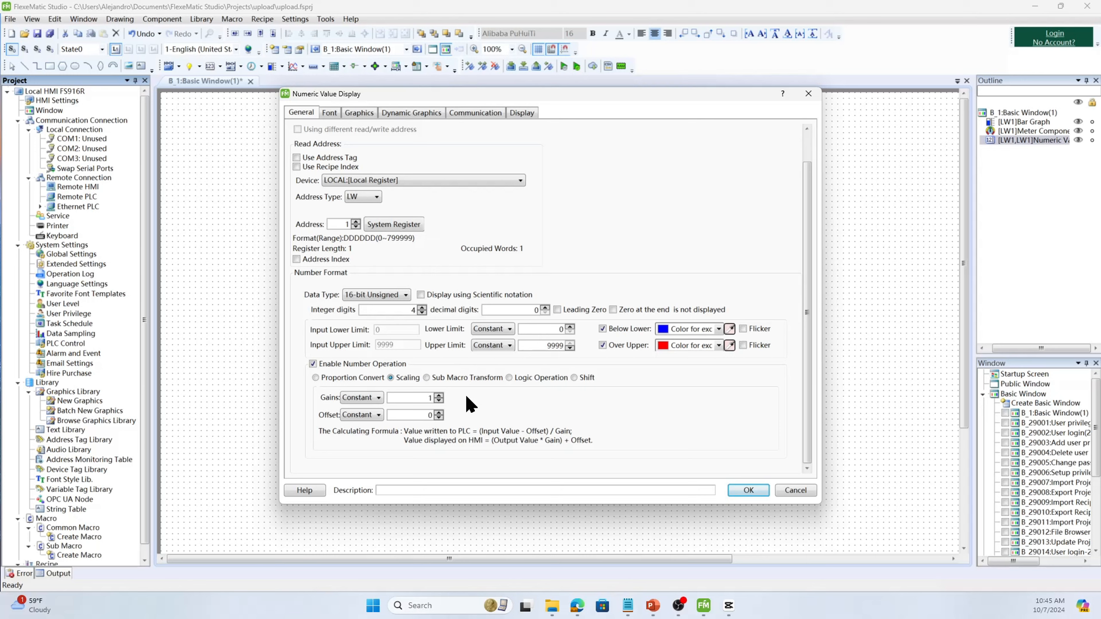
- Switch the number operation to Sub Macro Transform, create a sub macro in the Sub Macro Manager and close the editor
left_click(472, 376)
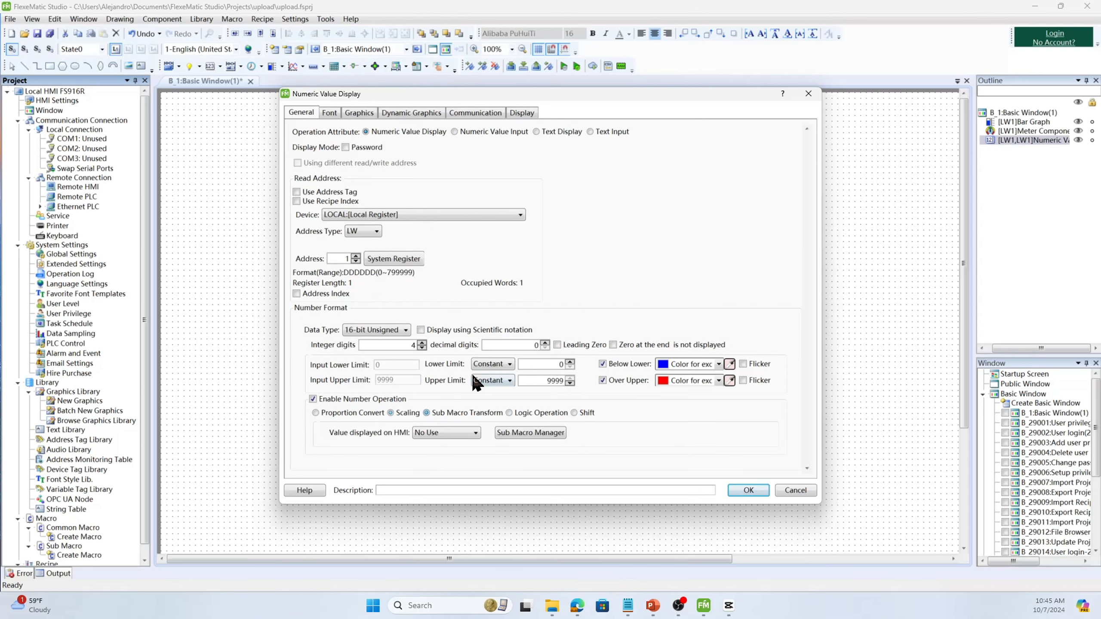
left_click(469, 430)
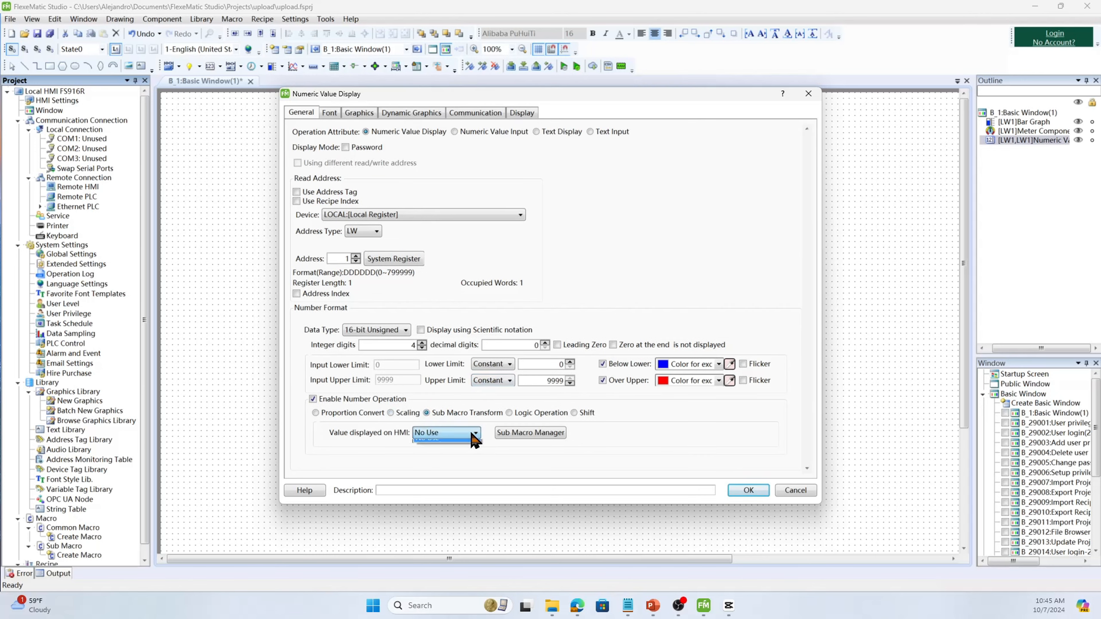
left_click(502, 436)
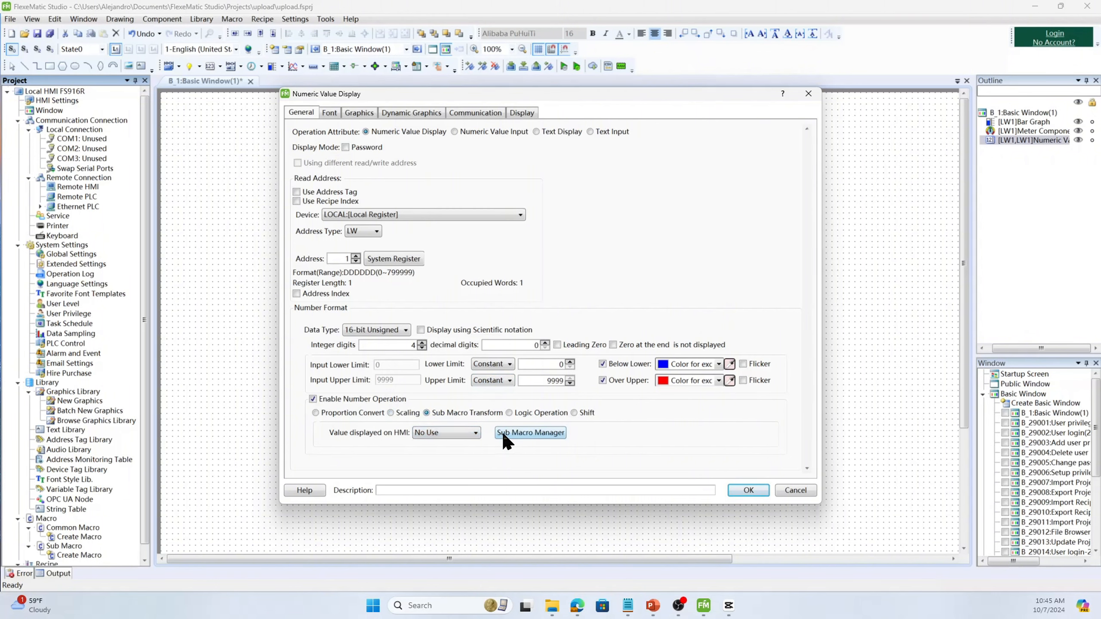
left_click(511, 430)
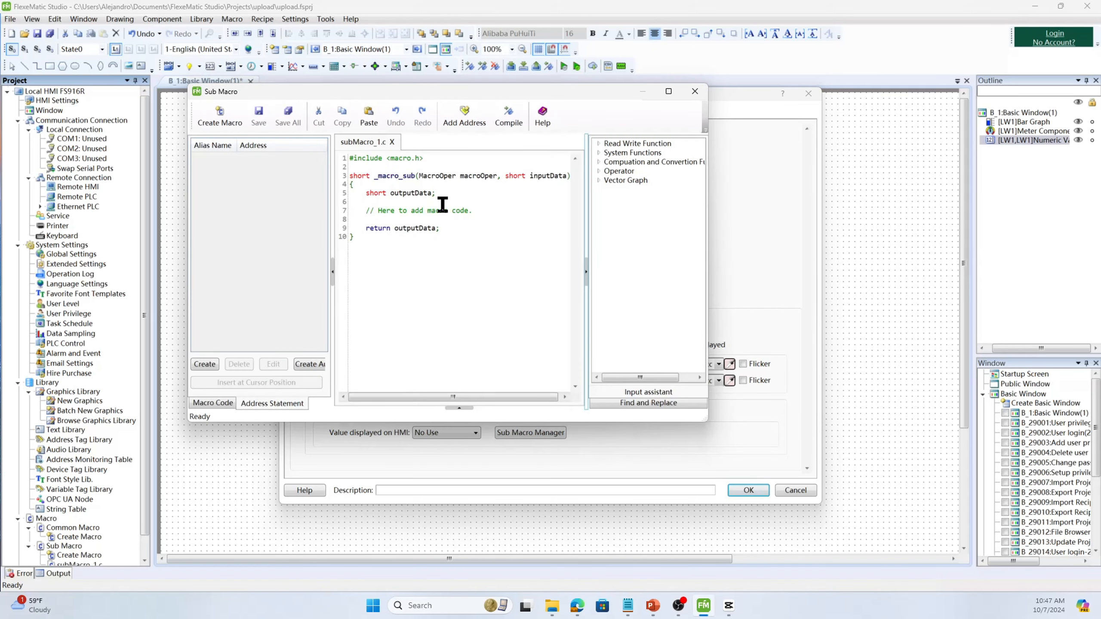
left_click(695, 92)
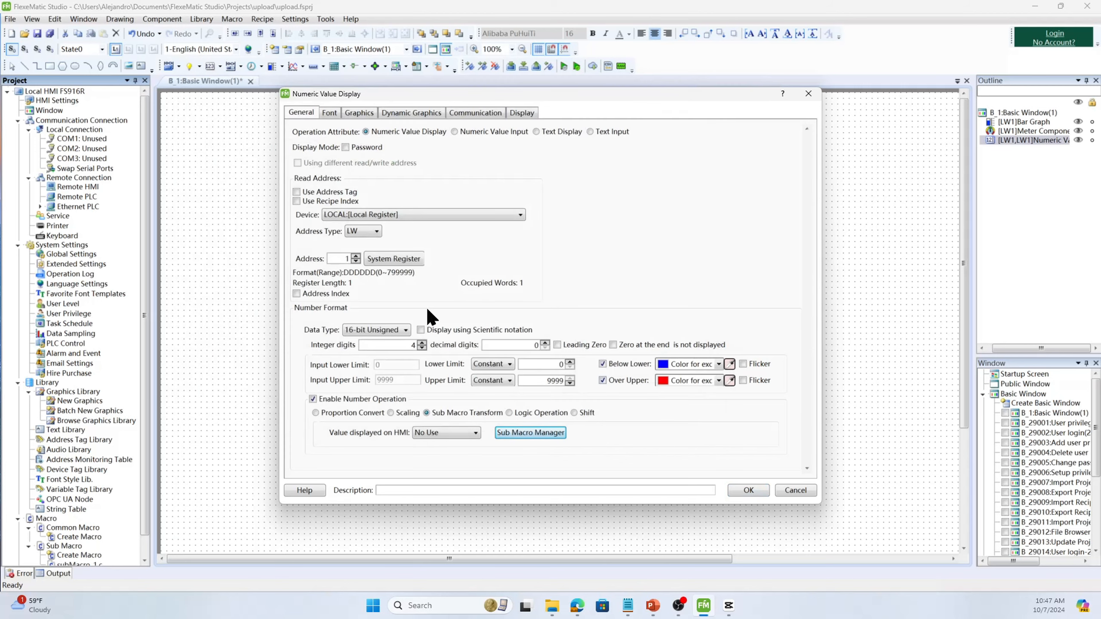
- Try the Logic Operation and Shift conversions with their operator choices, and disable the number operation
left_click(522, 412)
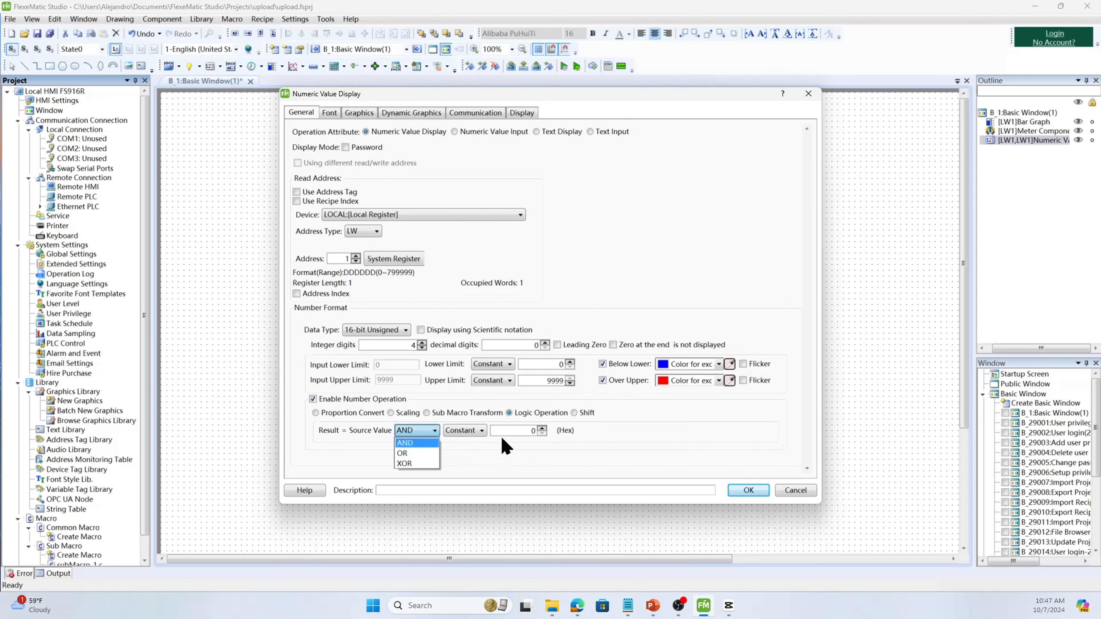
left_click(575, 413)
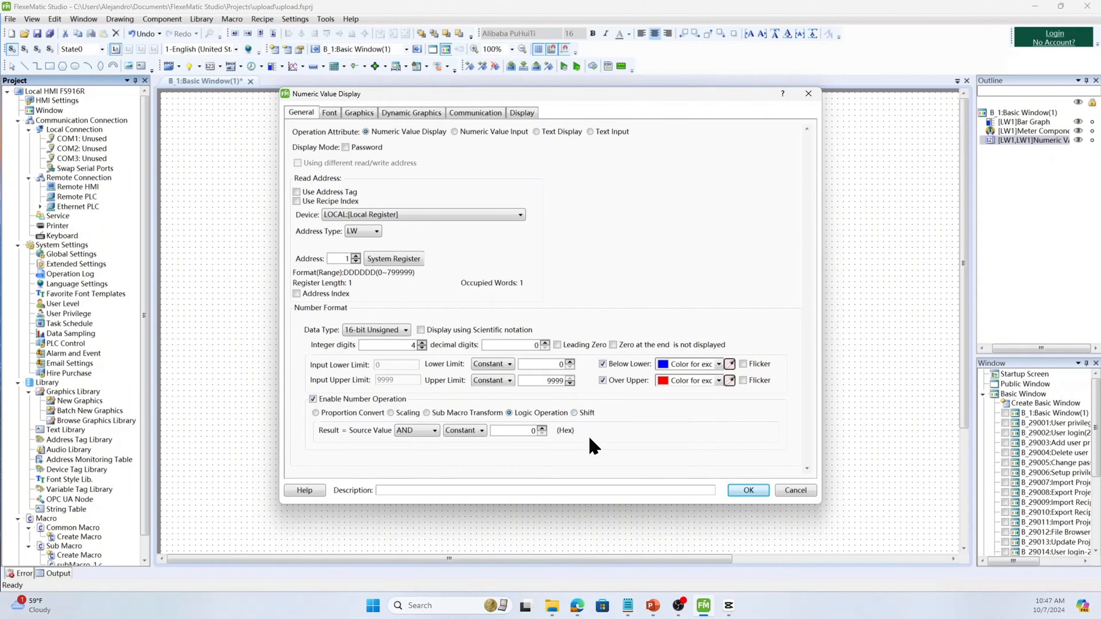
left_click(586, 413)
left_click(422, 431)
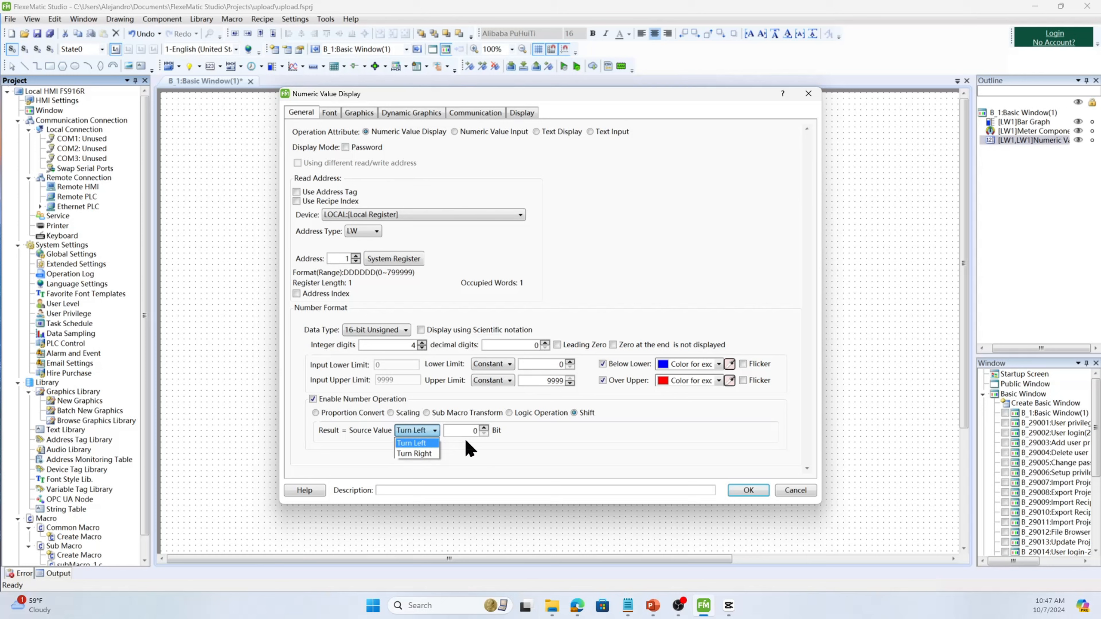
left_click(491, 451)
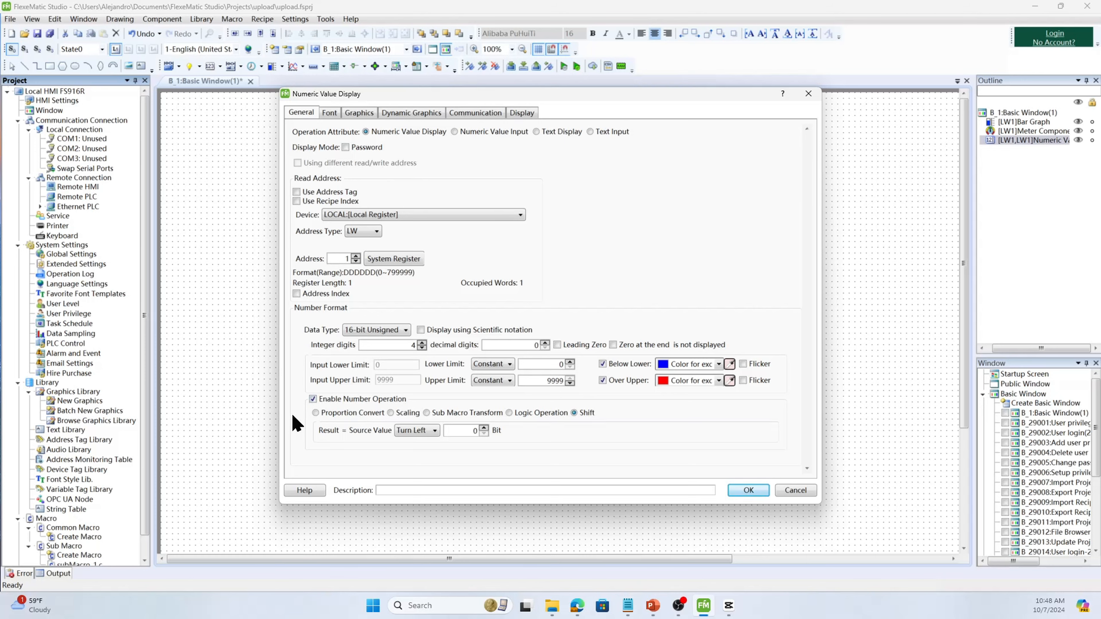
left_click(313, 400)
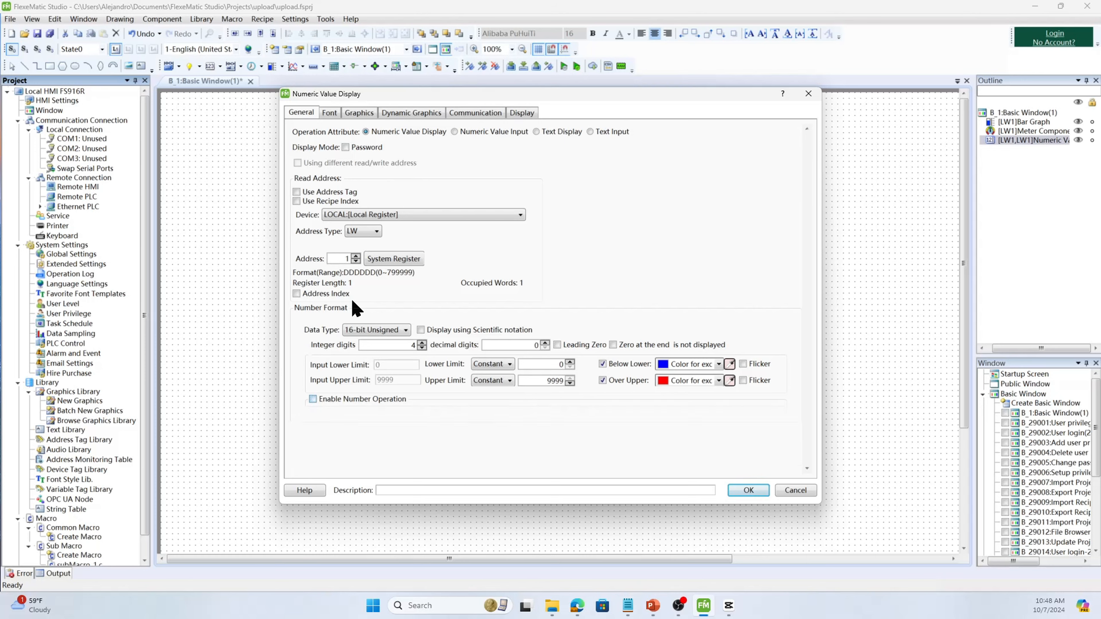
- Check the numeric display's font and graphics, confirm the component and place it near the canvas's upper-left corner
left_click(330, 114)
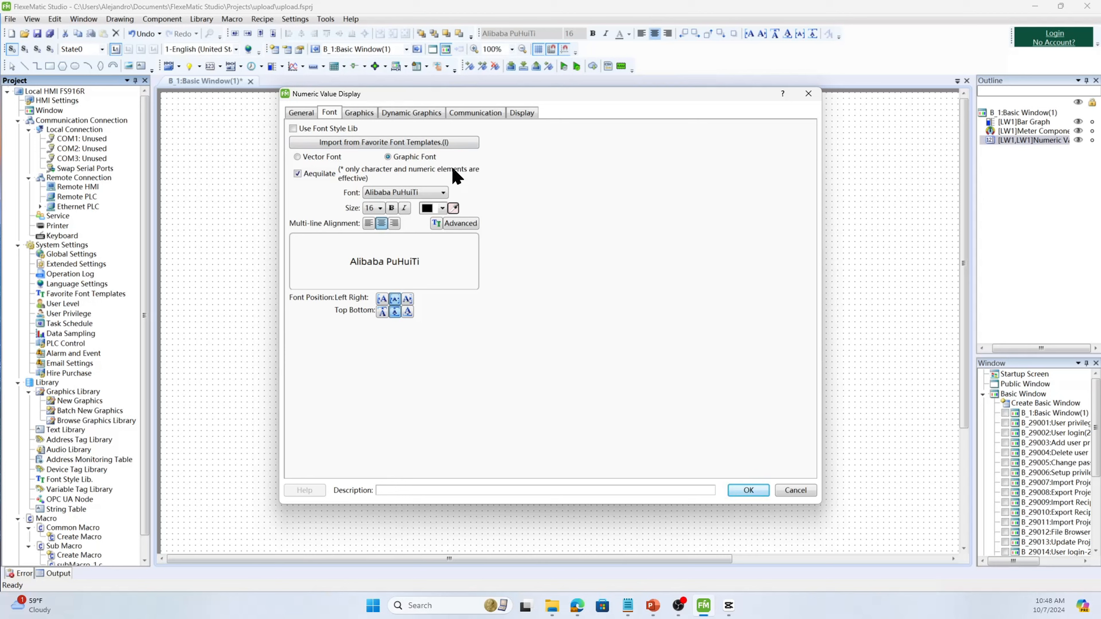
left_click(372, 113)
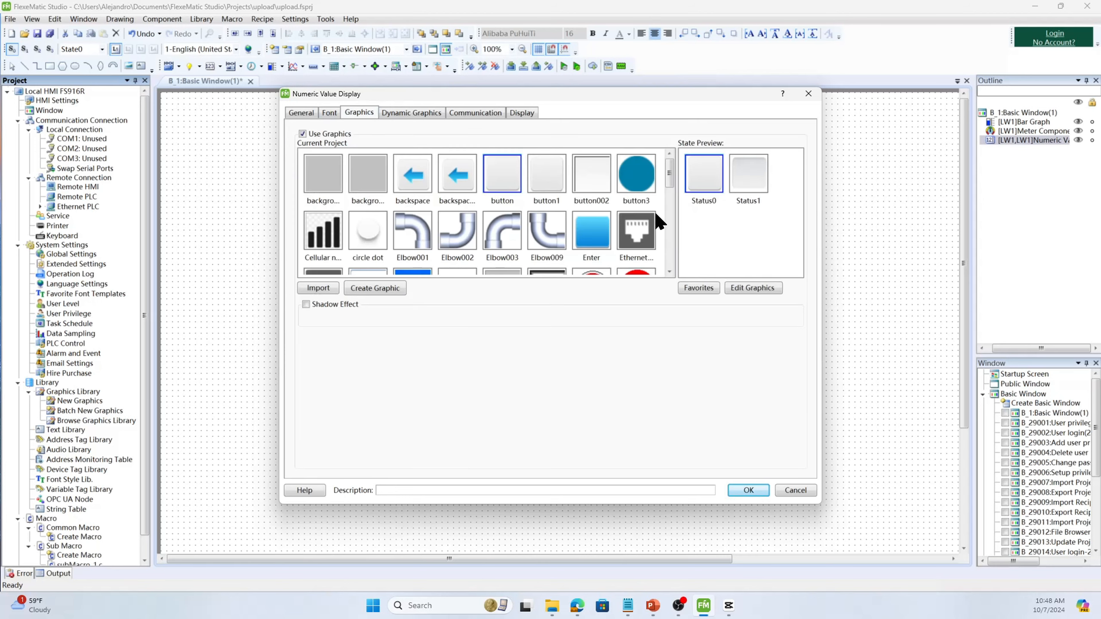
left_click(758, 490)
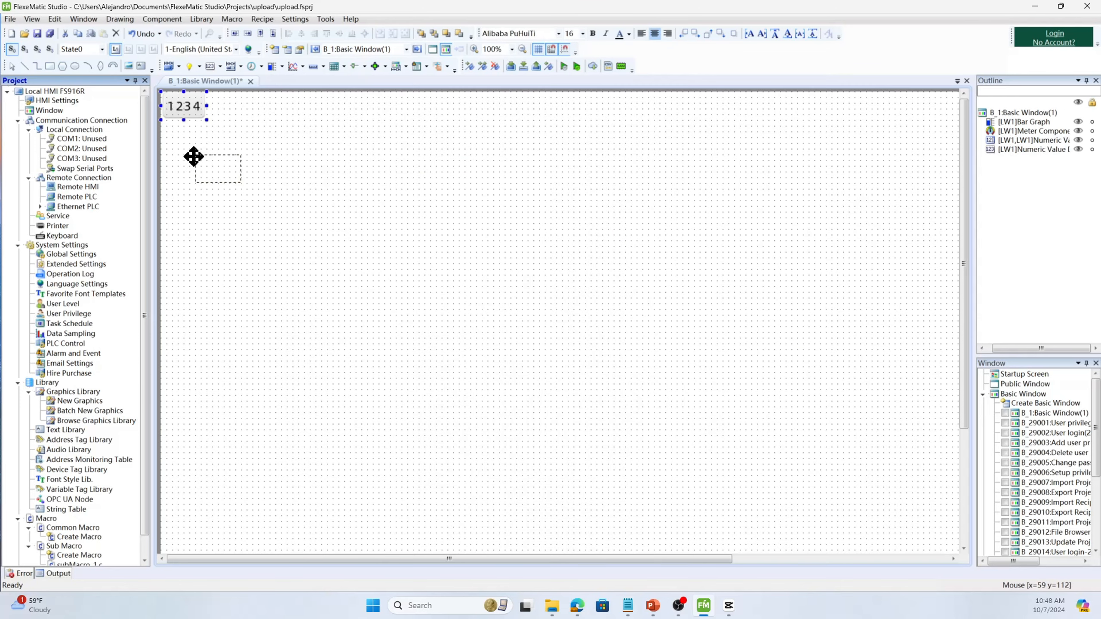
left_click(192, 140)
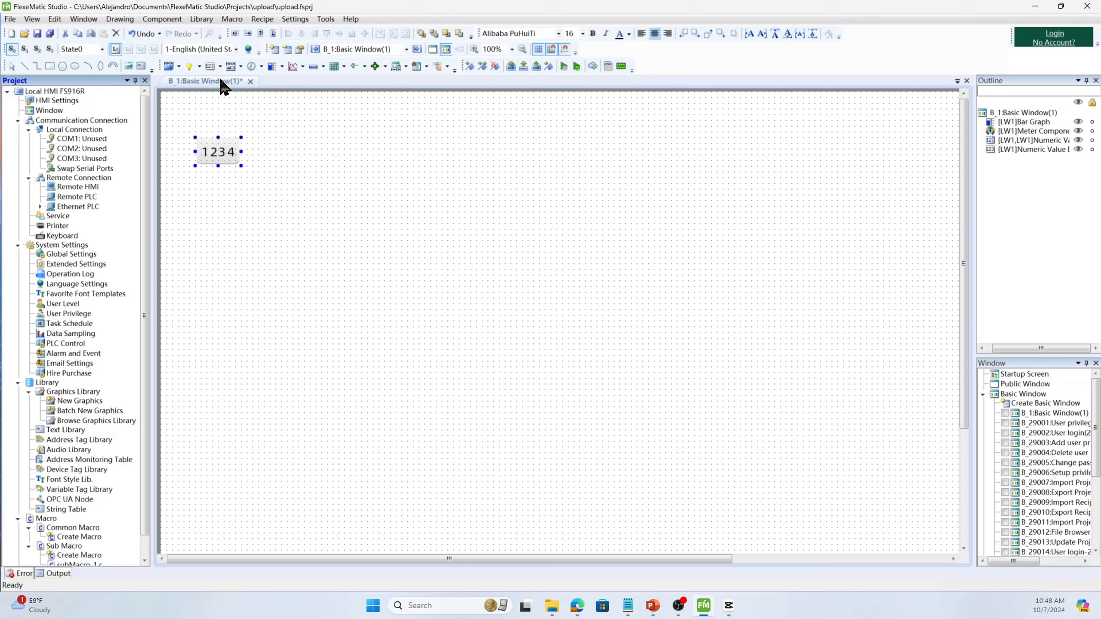
- Add a numeric value input component and set its local LW register address to 1
left_click(163, 19)
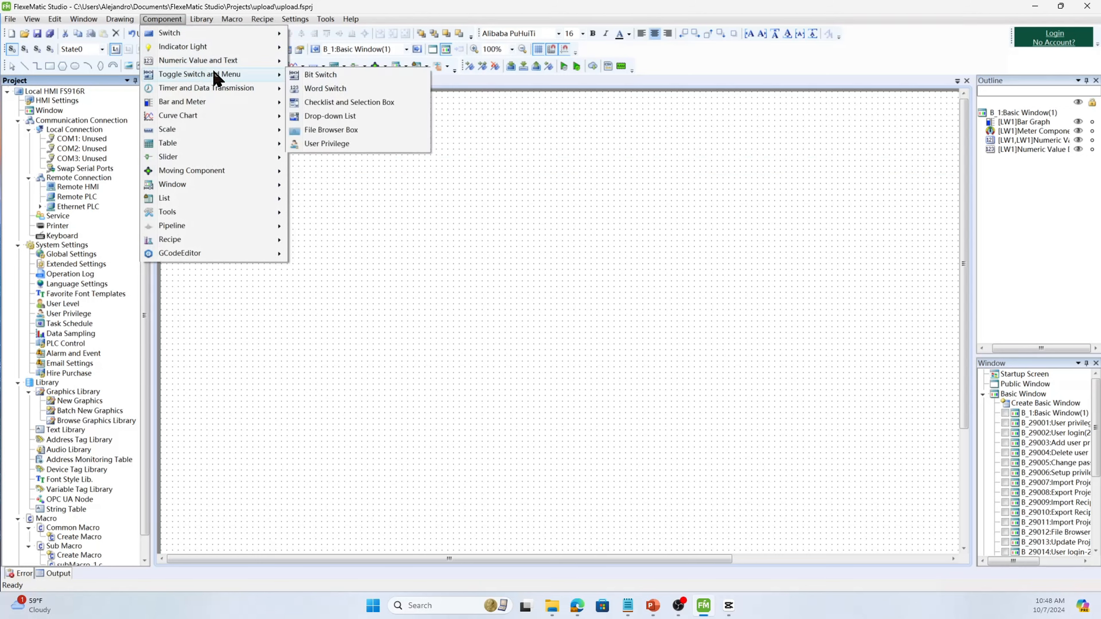
mouse_move(217, 61)
left_click(344, 74)
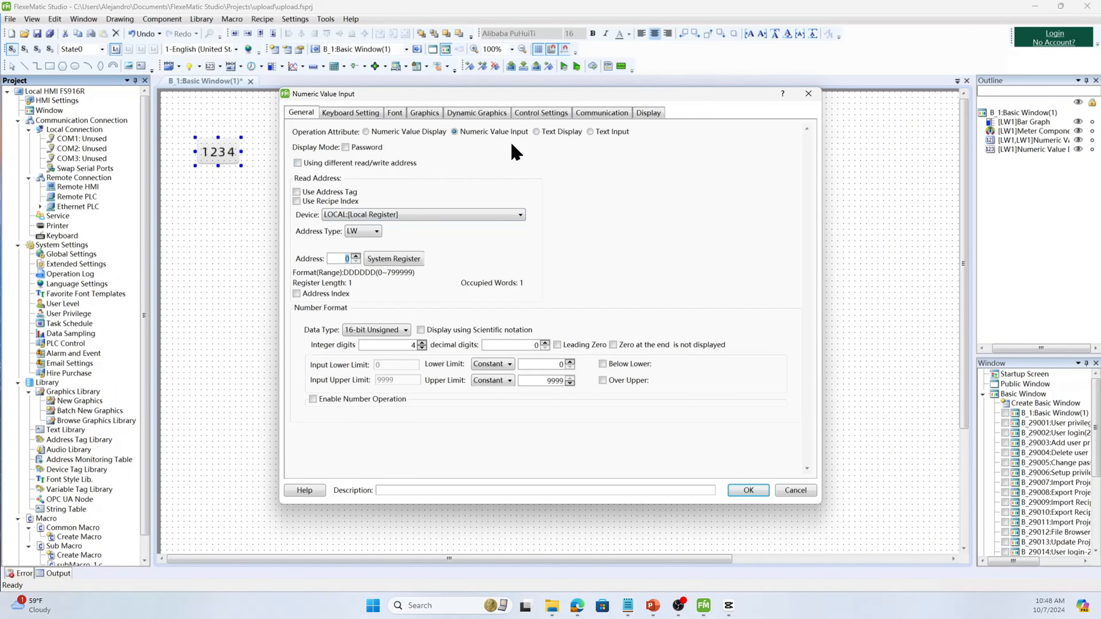
left_click(356, 256)
- Try the Bit control mode and the disabled pop-up keyboard for the numeric input, returning to Touch Control and Enable
left_click(370, 114)
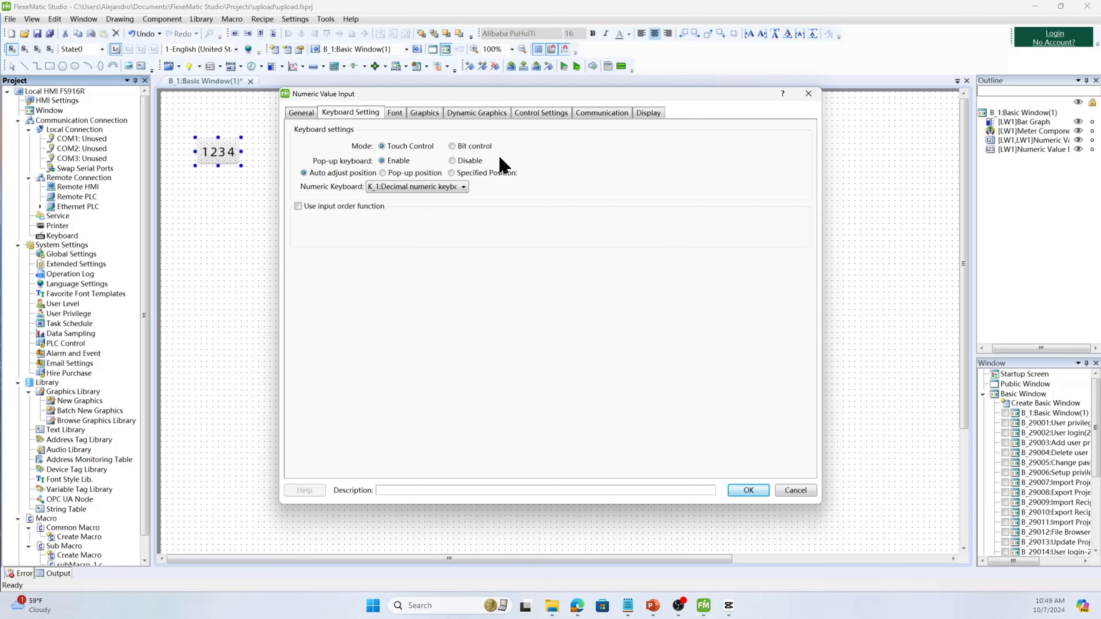
left_click(486, 146)
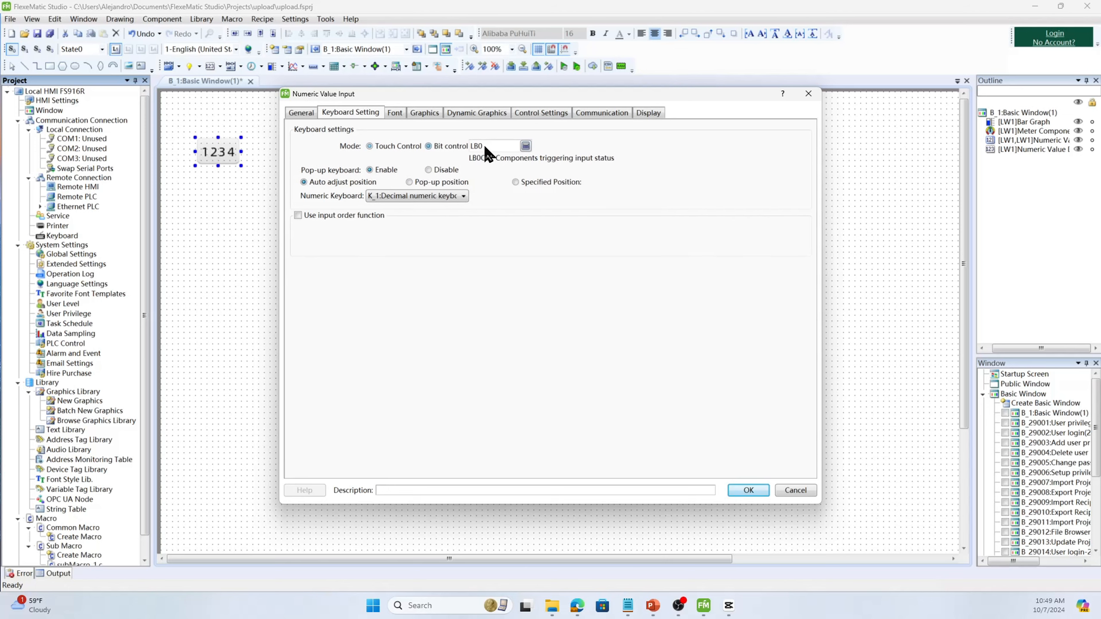
left_click(380, 145)
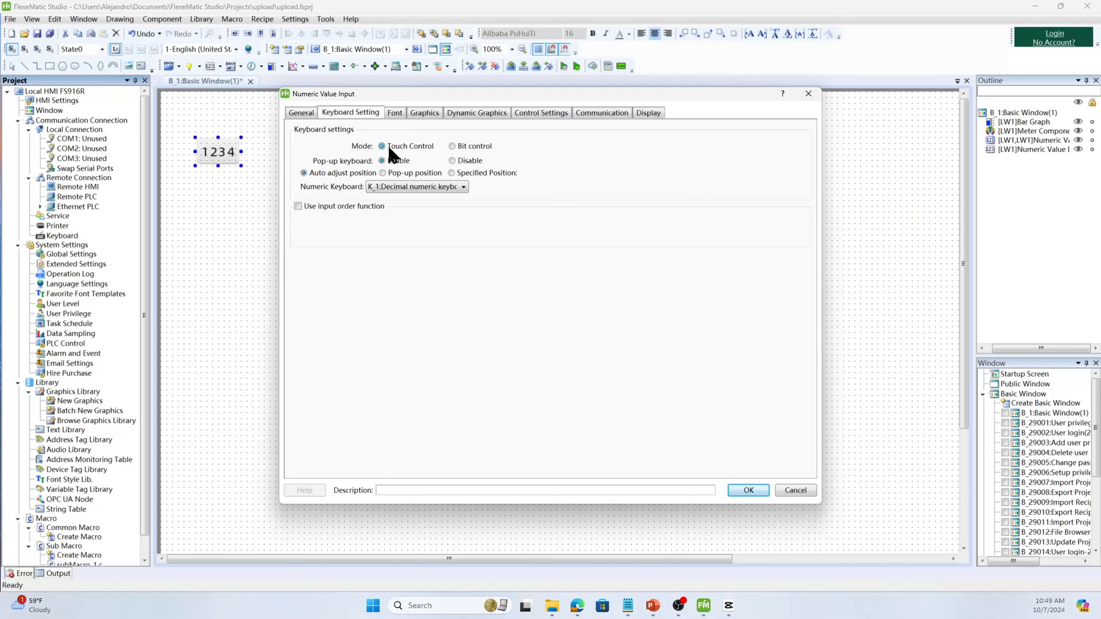
left_click(470, 161)
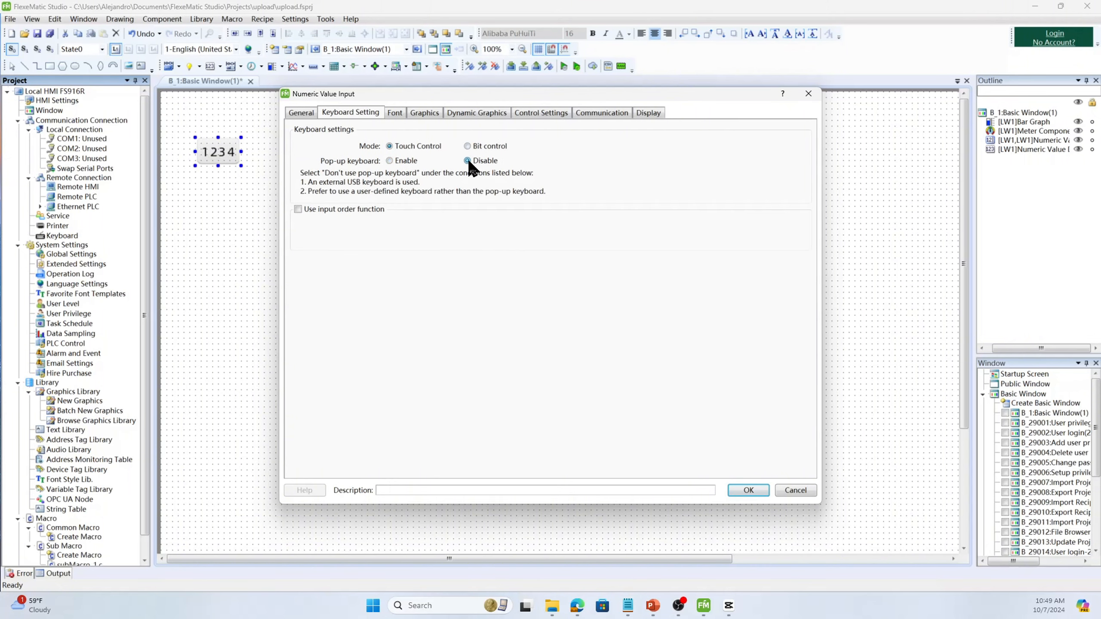
left_click(408, 161)
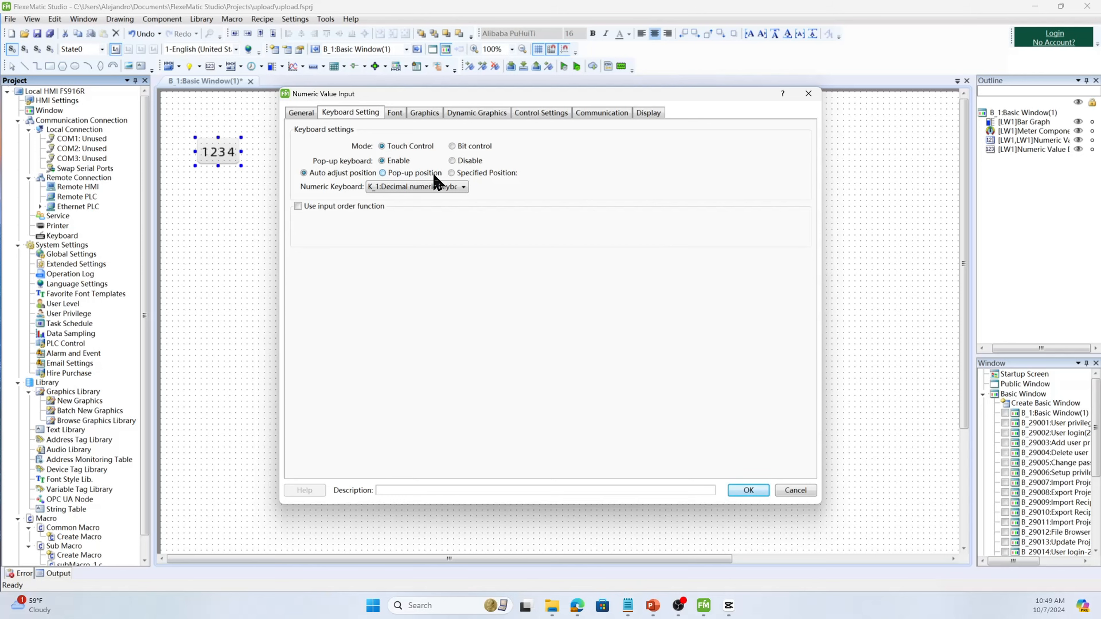
- Try the pop-up position, view the numeric keyboard choices and toggle the input order function on and off
left_click(434, 174)
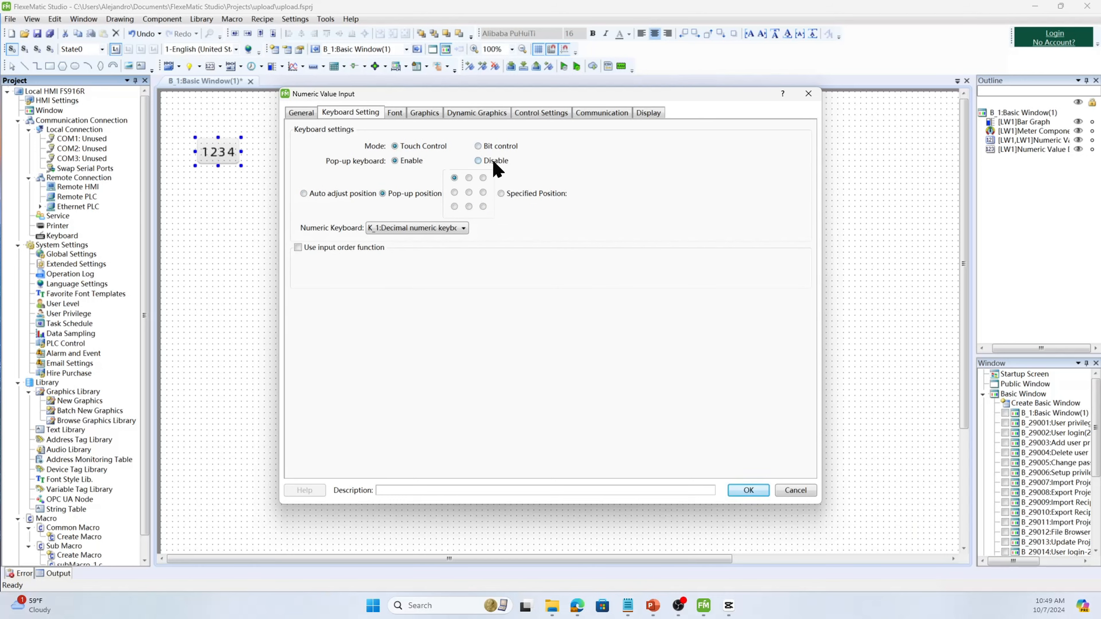
left_click(339, 194)
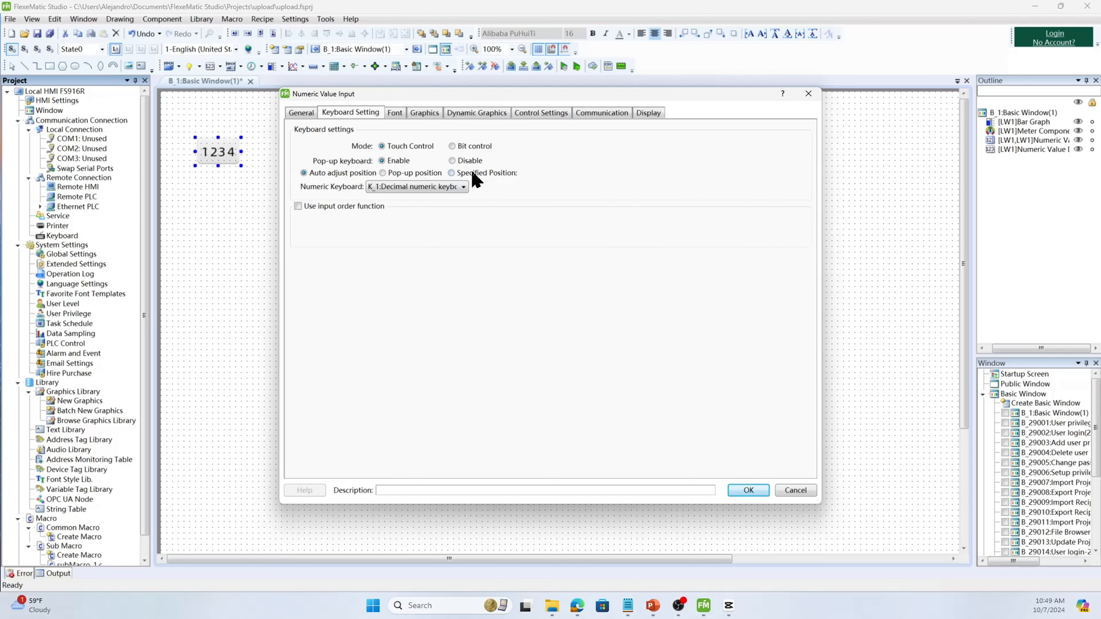
left_click(432, 189)
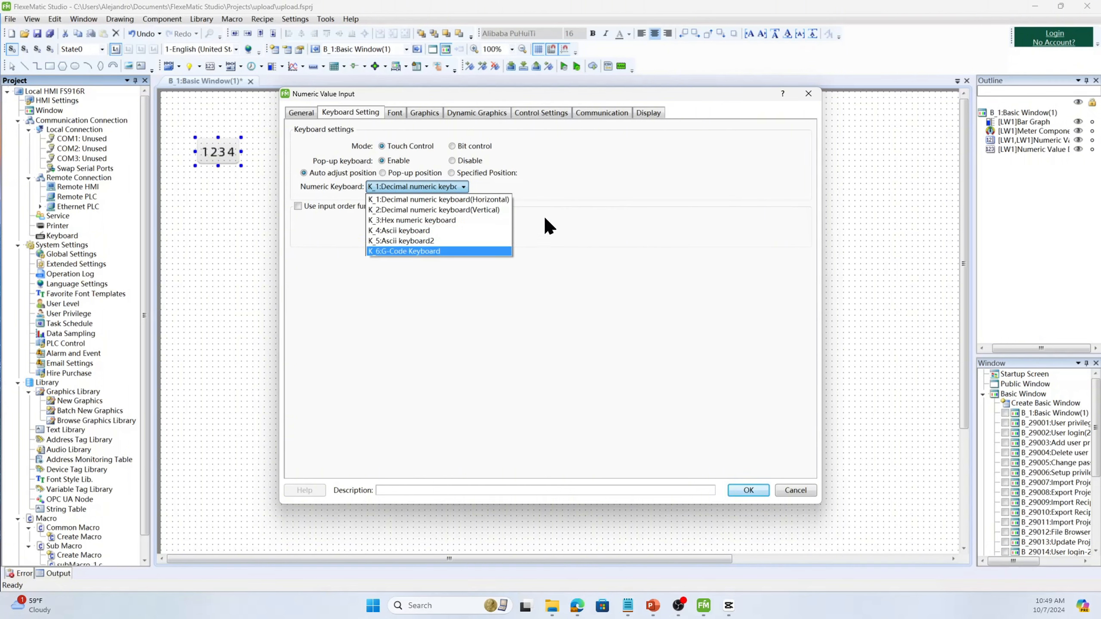
left_click(532, 194)
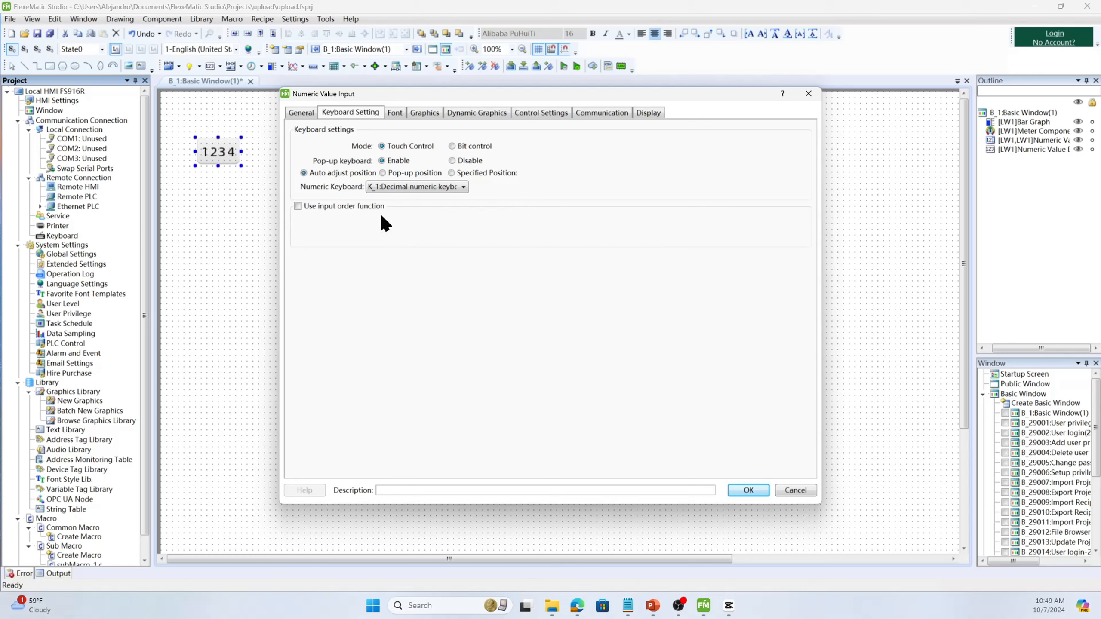
left_click(340, 207)
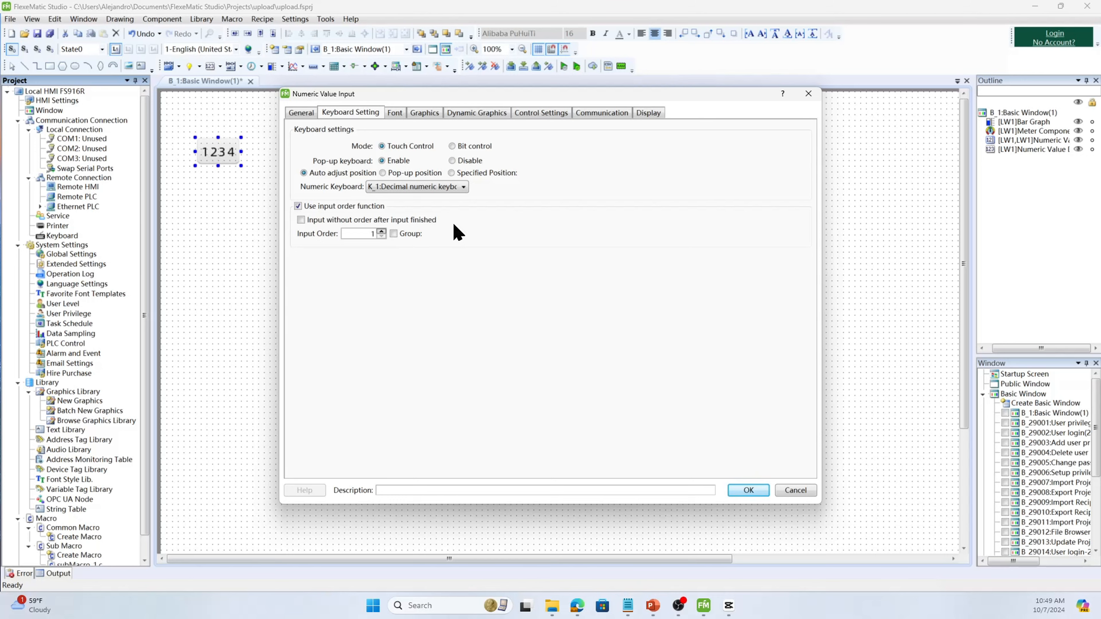
left_click(355, 203)
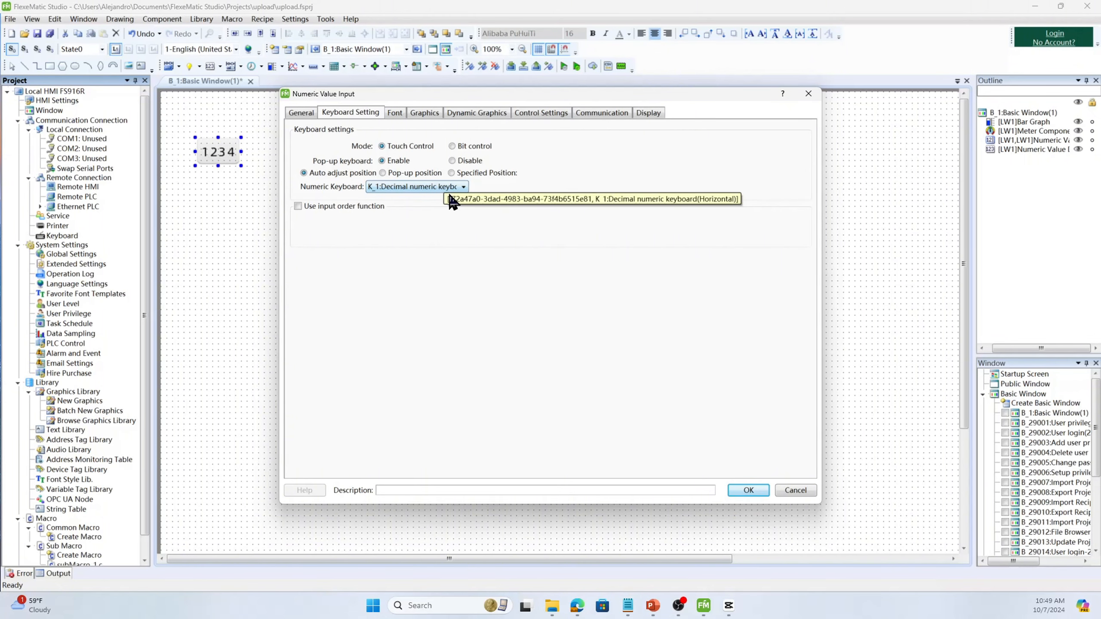
- Review the numeric input's remaining settings from font to display, confirm the component and place it directly below the numeric display
left_click(394, 112)
left_click(439, 118)
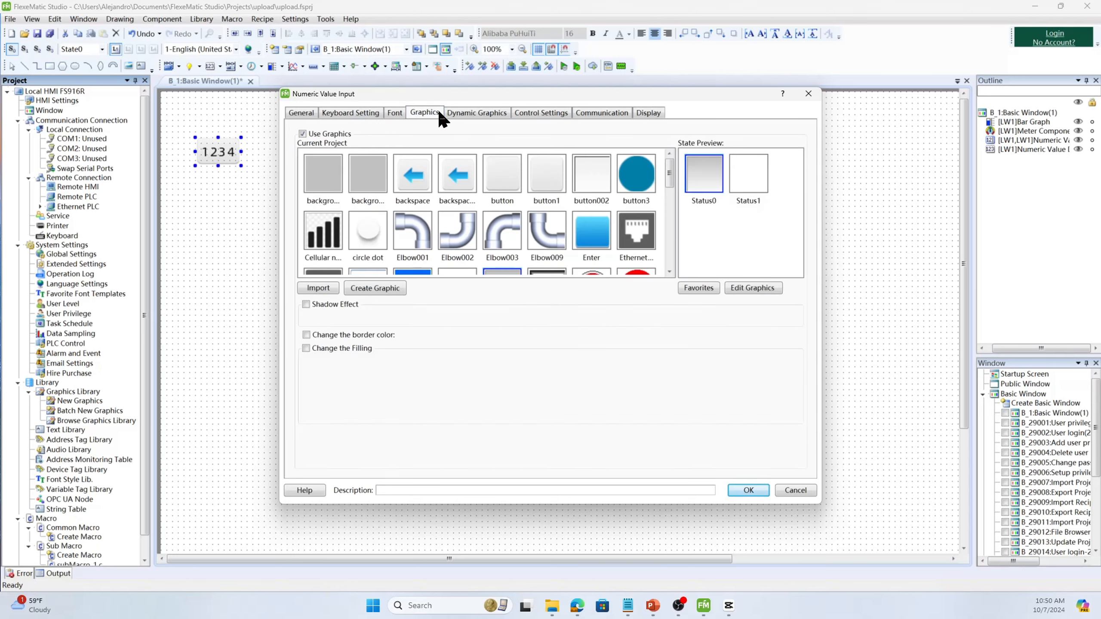
left_click(519, 114)
left_click(505, 113)
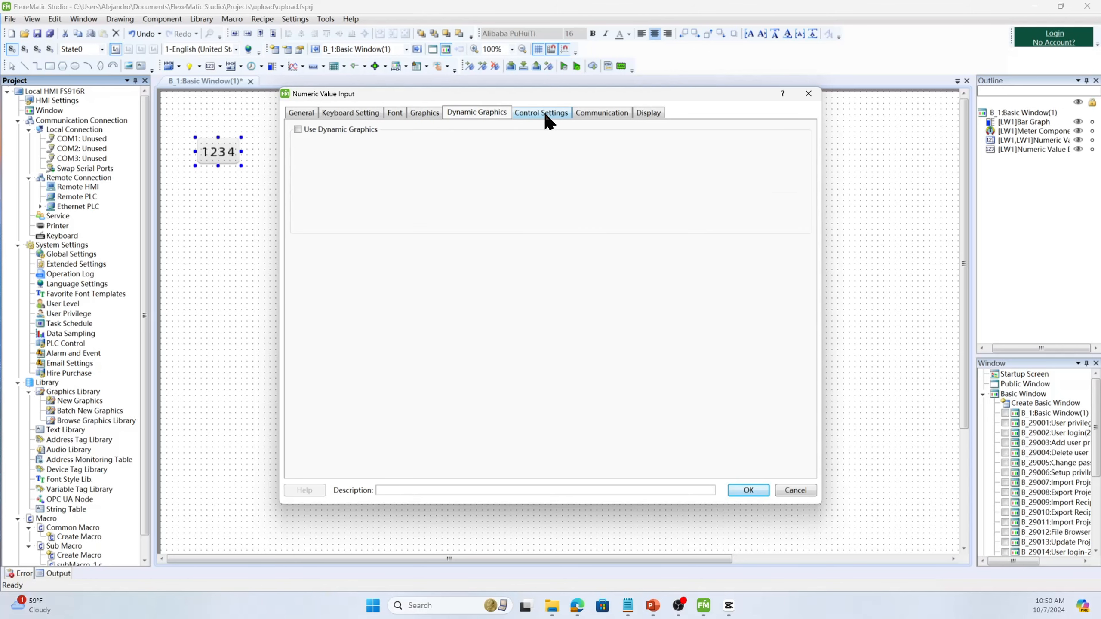
left_click(558, 113)
left_click(598, 113)
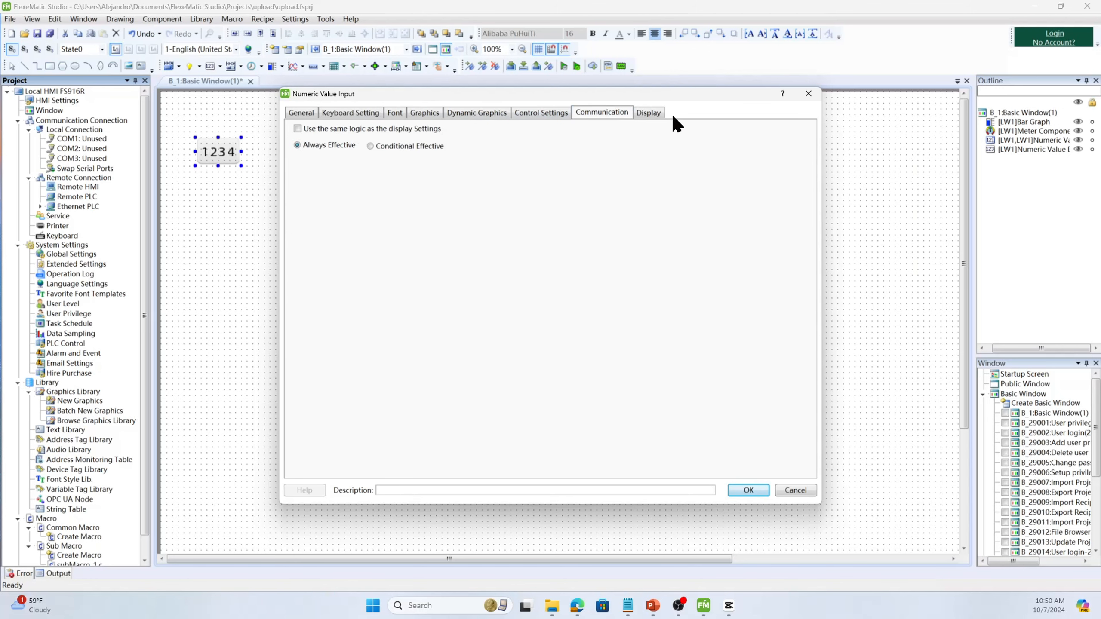
left_click(649, 113)
left_click(750, 490)
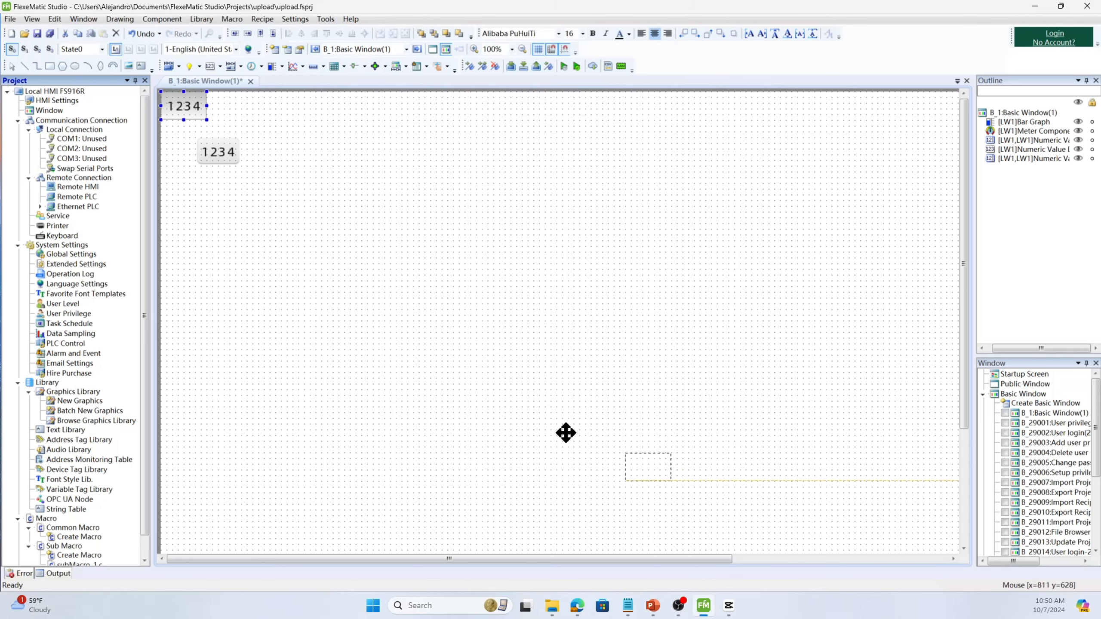
left_click(196, 201)
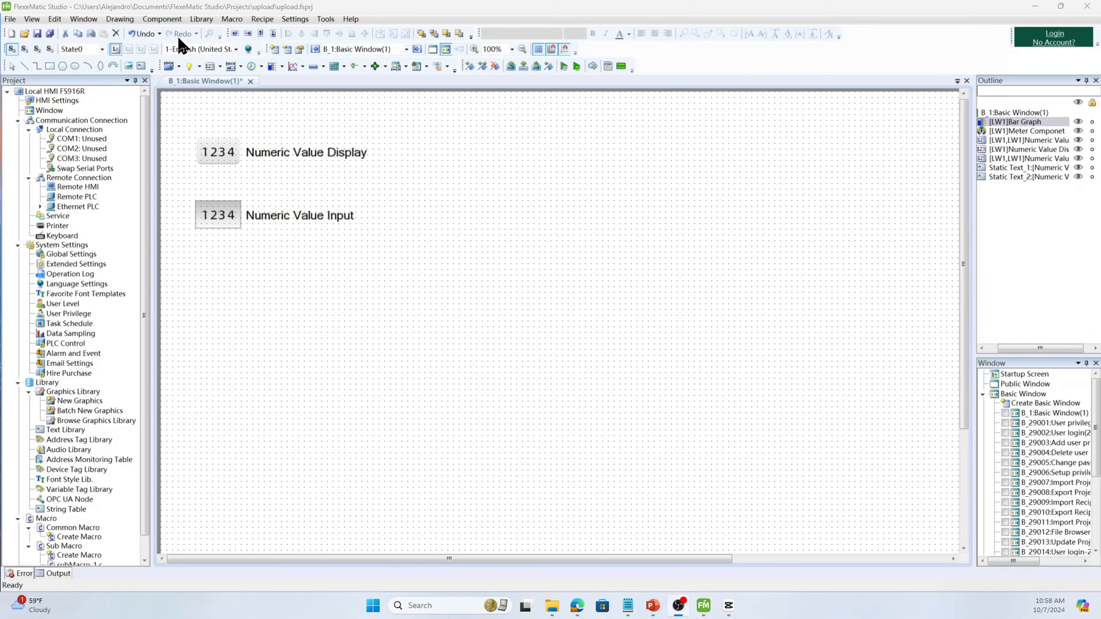
- Add a text display component and set its local LW register address to 2
left_click(169, 19)
mouse_move(200, 61)
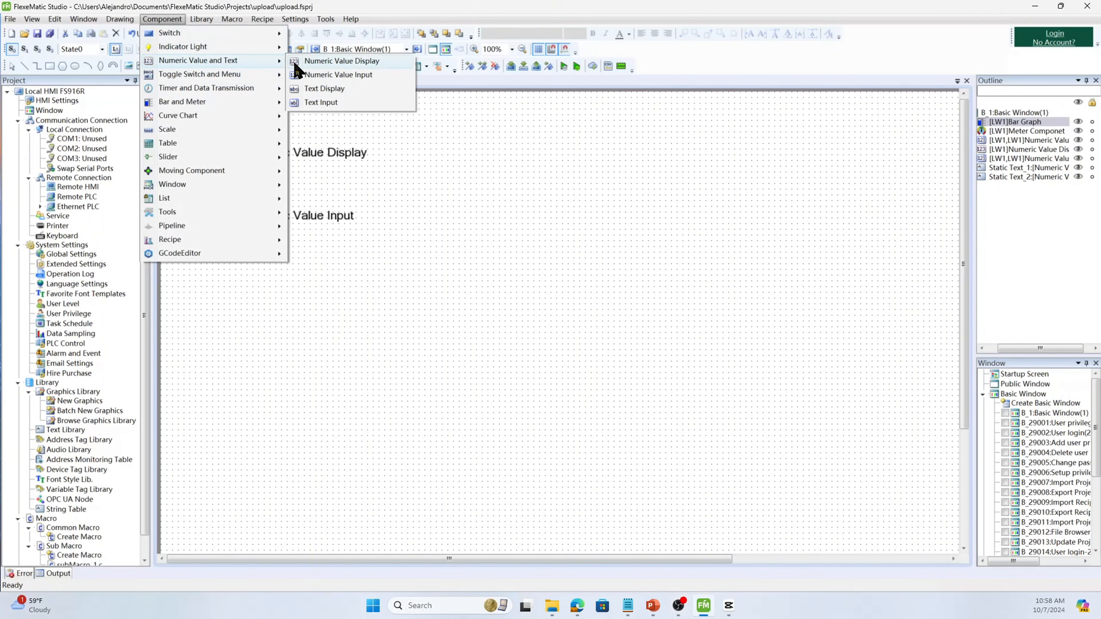
left_click(349, 89)
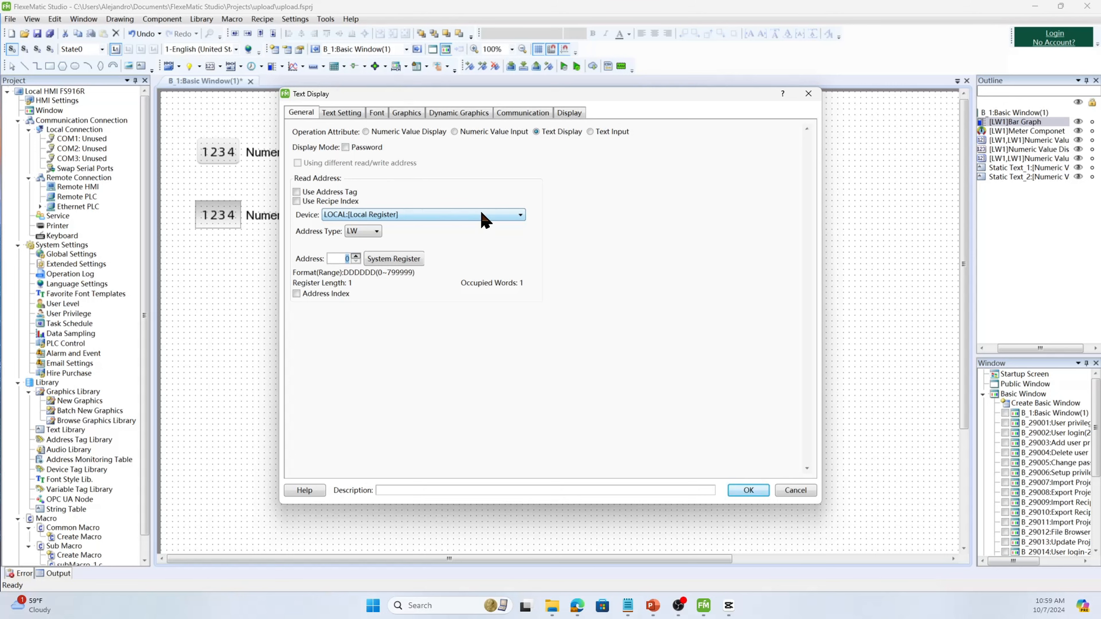
double_click(353, 256)
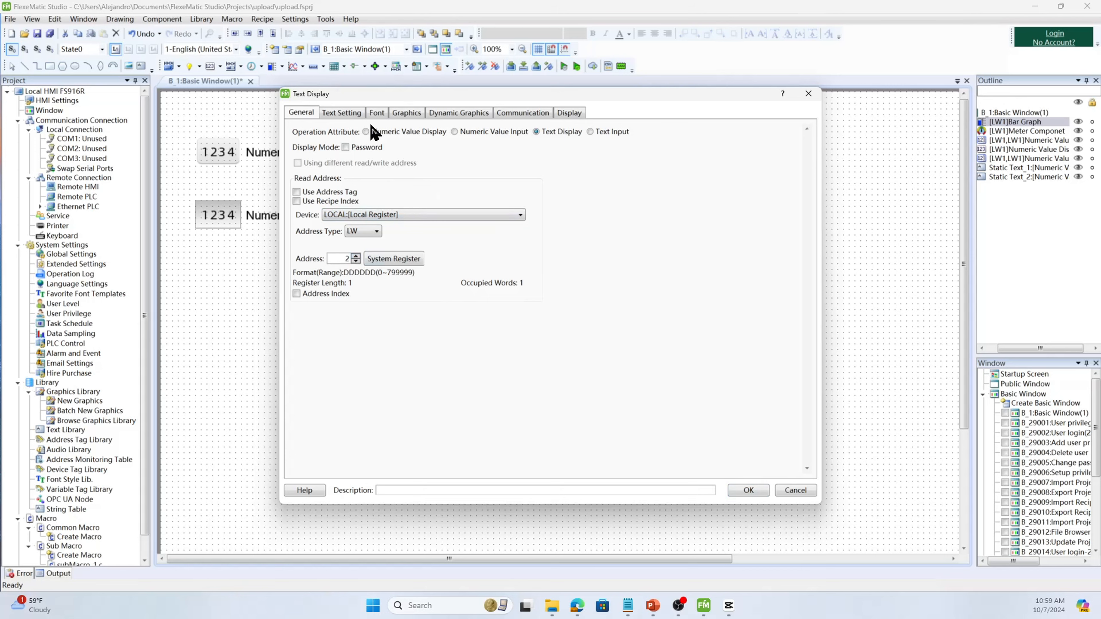
- Set the text display to 20 characters per line without a scroll bar, and check its row spacing options
left_click(346, 112)
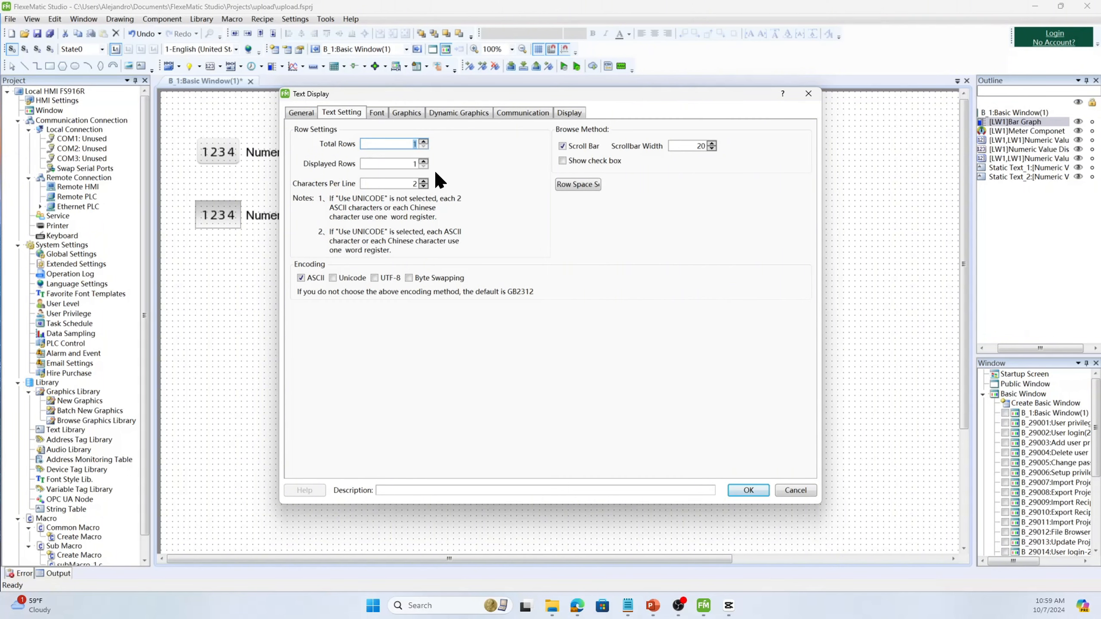
left_click(424, 182)
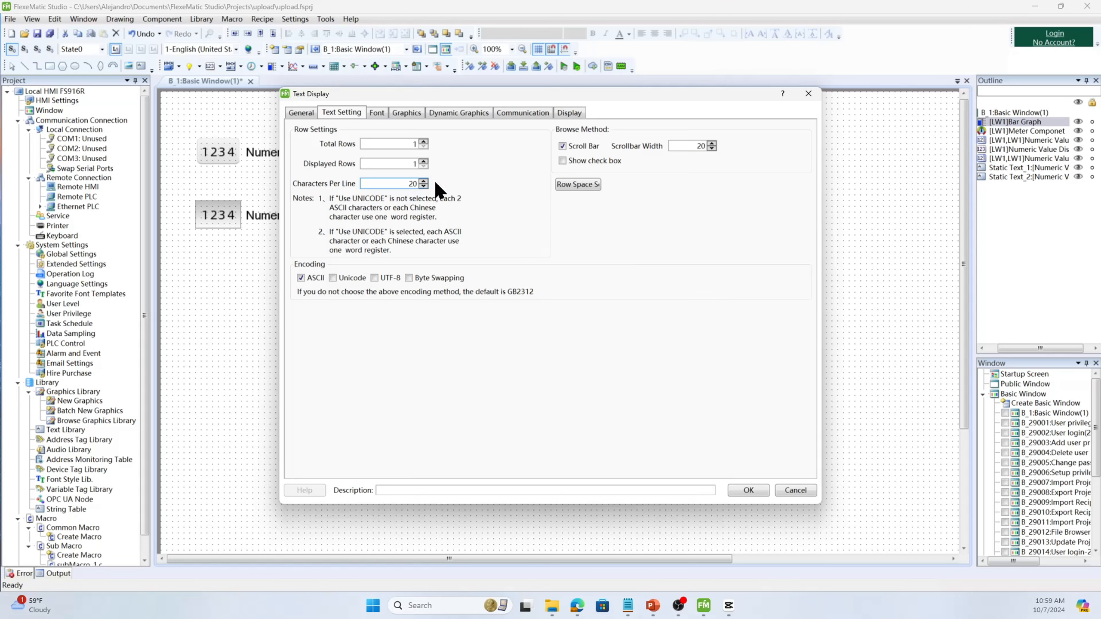
left_click(583, 146)
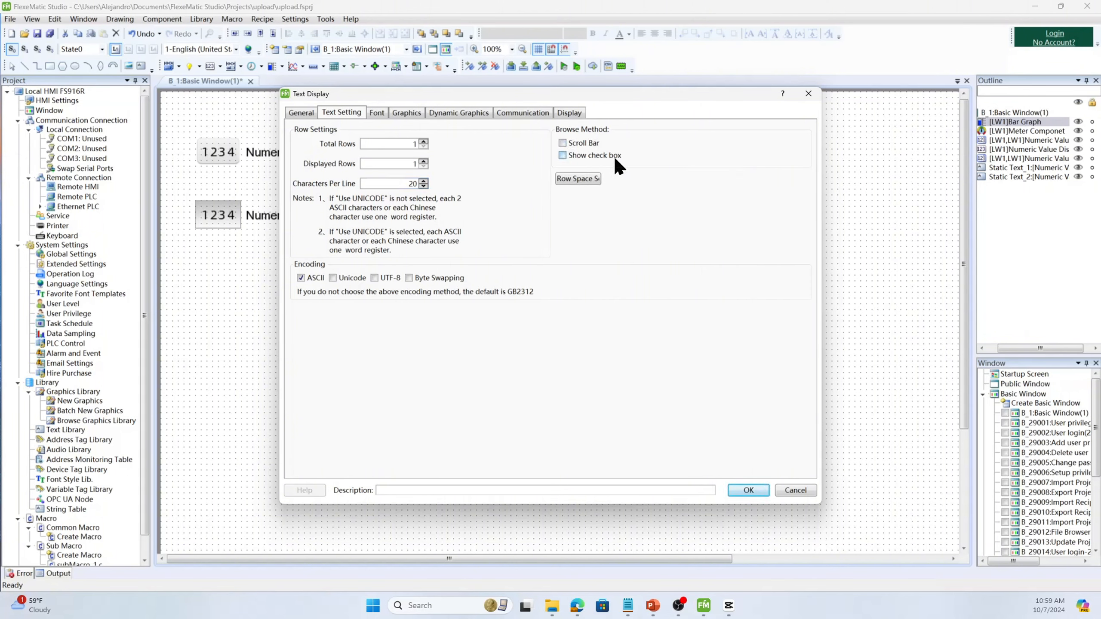
left_click(581, 179)
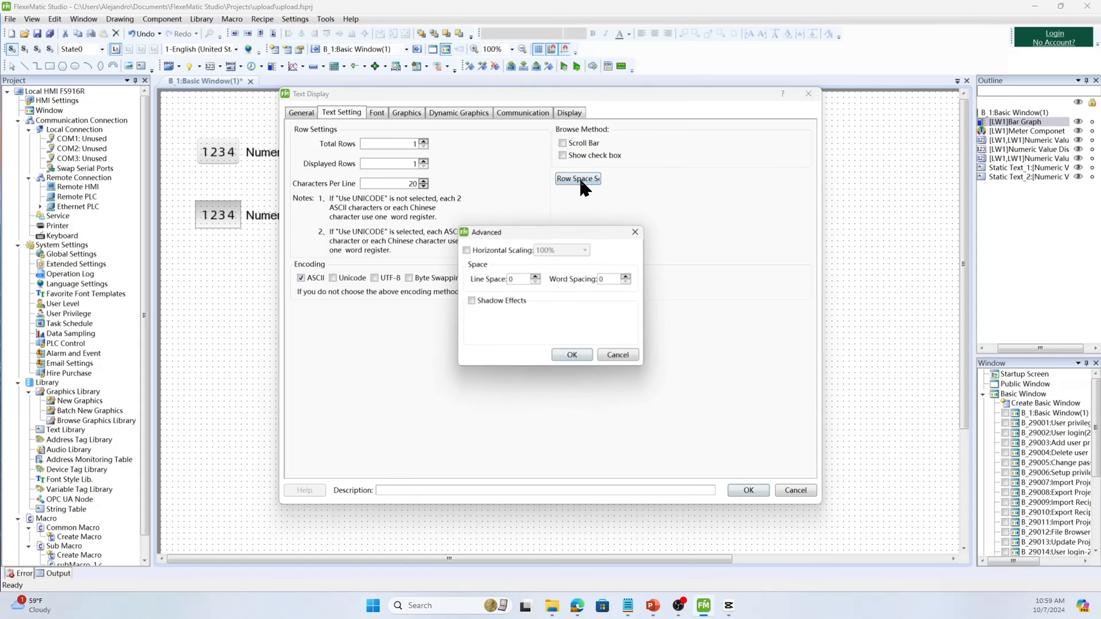
left_click(633, 233)
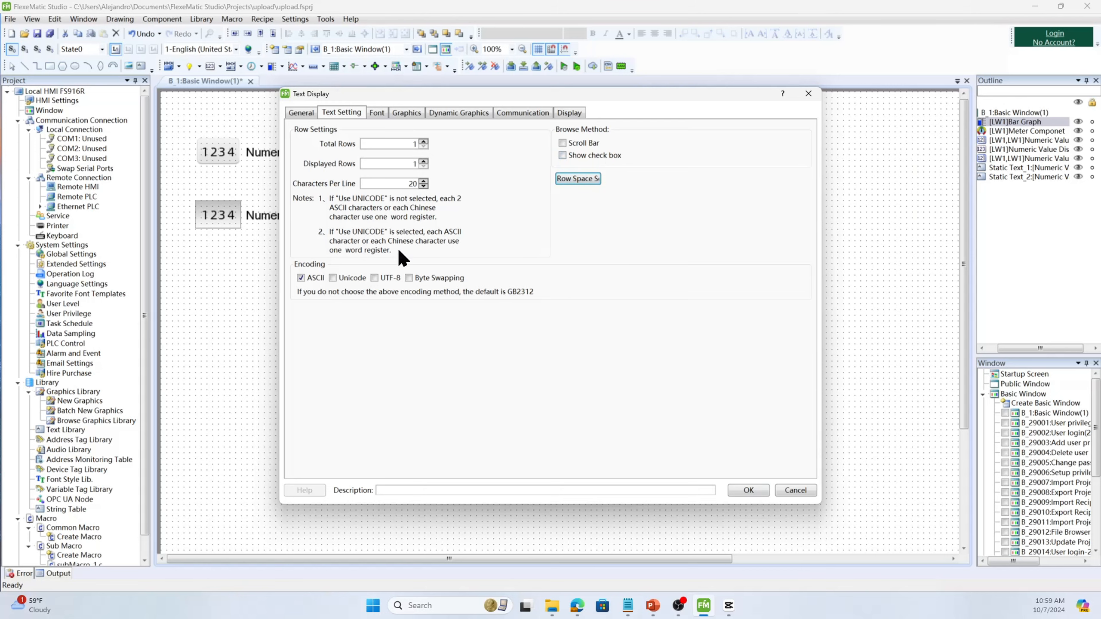
- Try the Unicode, UTF-8, Byte Swapping and GB Byte Swapping encoding options for the text display in place of ASCII
left_click(338, 277)
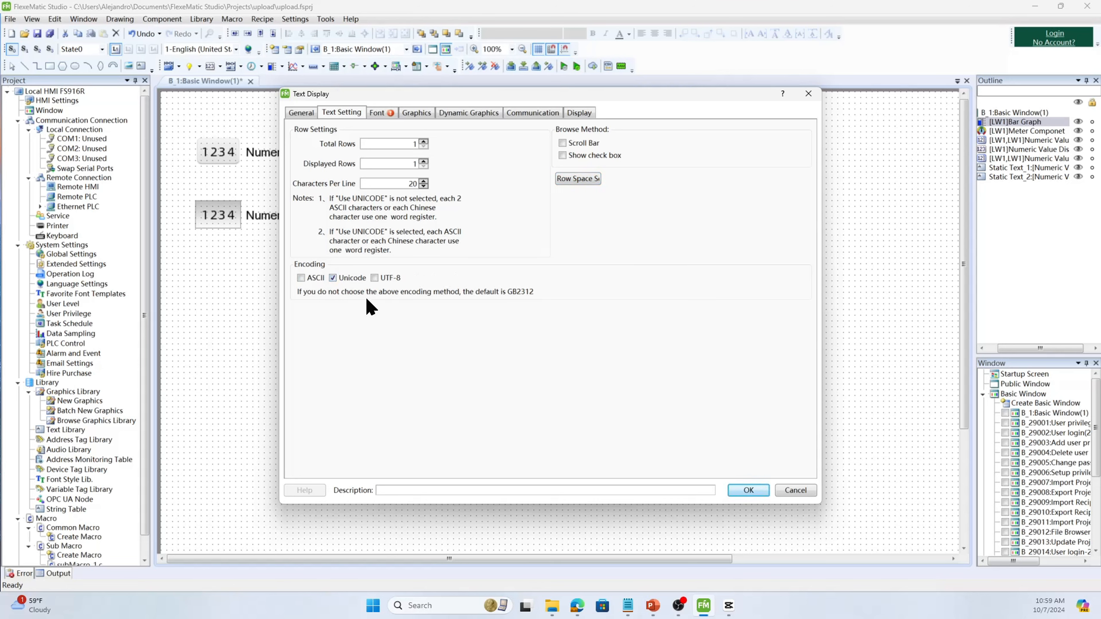
left_click(359, 279)
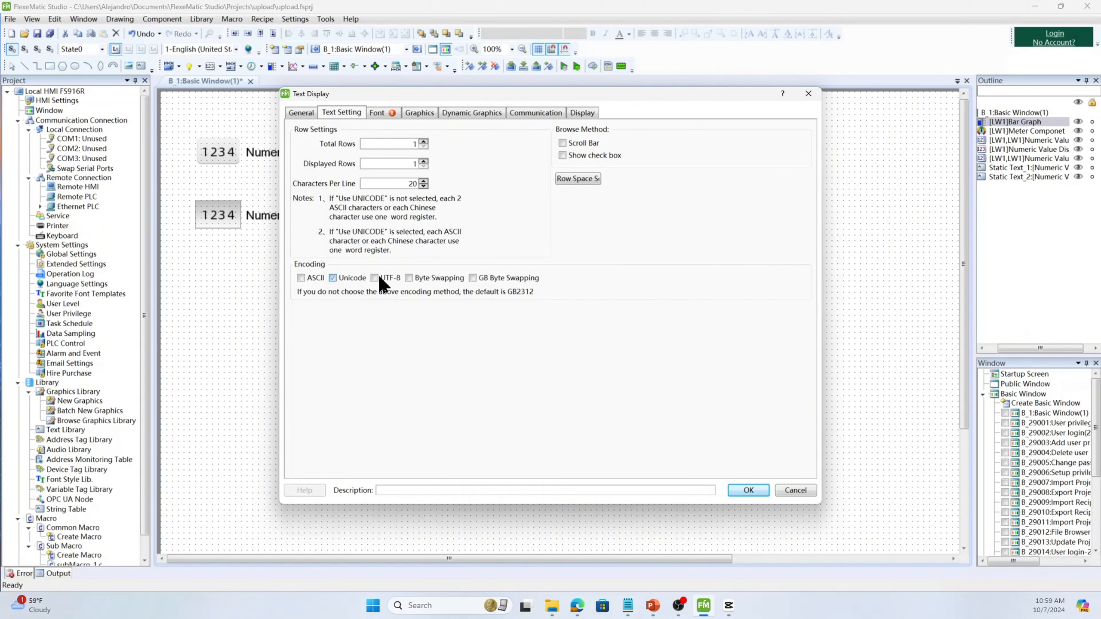
left_click(375, 278)
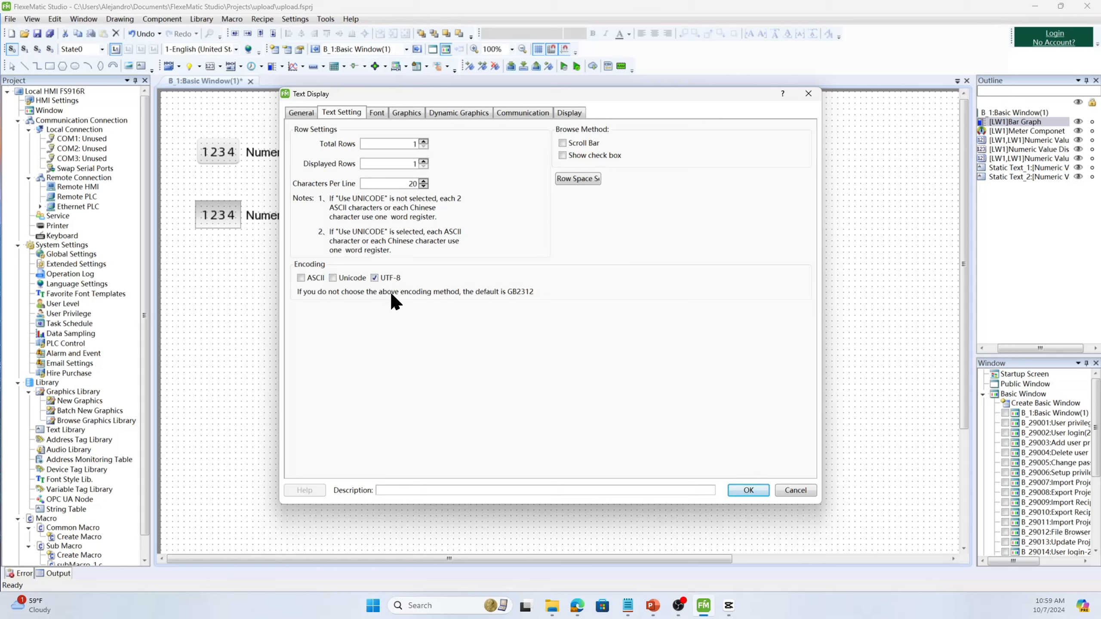
left_click(389, 277)
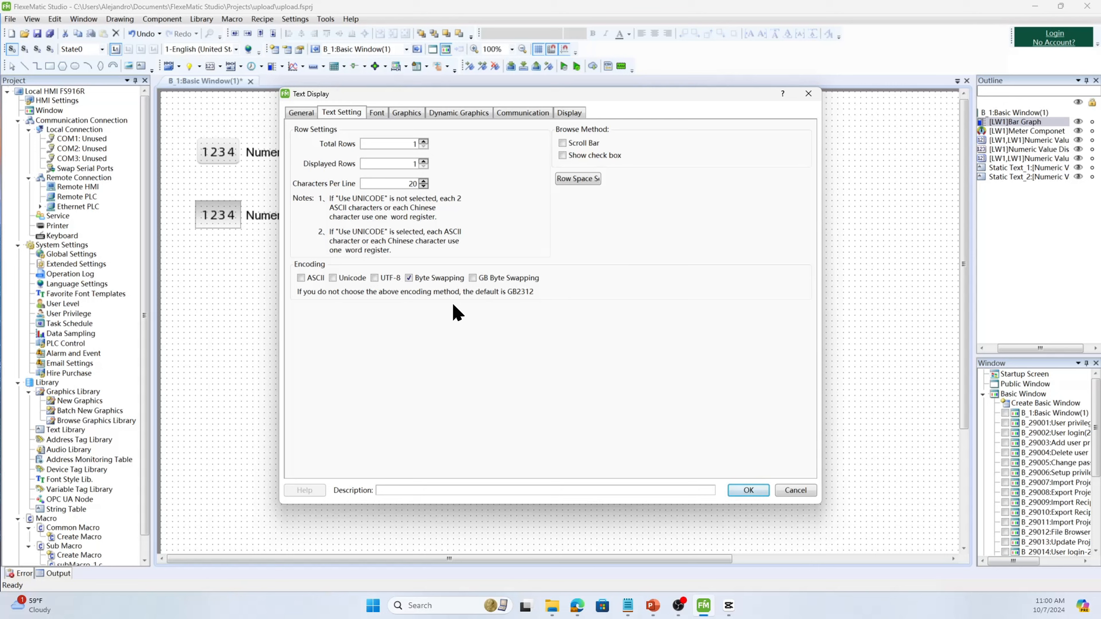
left_click(495, 278)
left_click(481, 280)
- Check the text display's font and graphics, confirm the component and place it below the numeric input
left_click(377, 114)
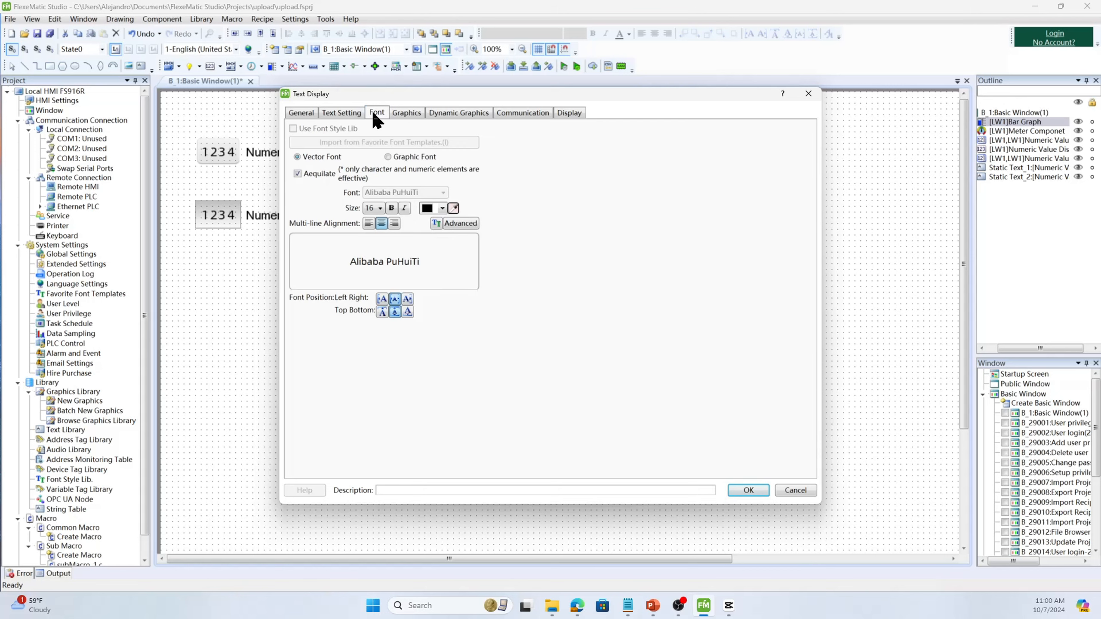
left_click(418, 120)
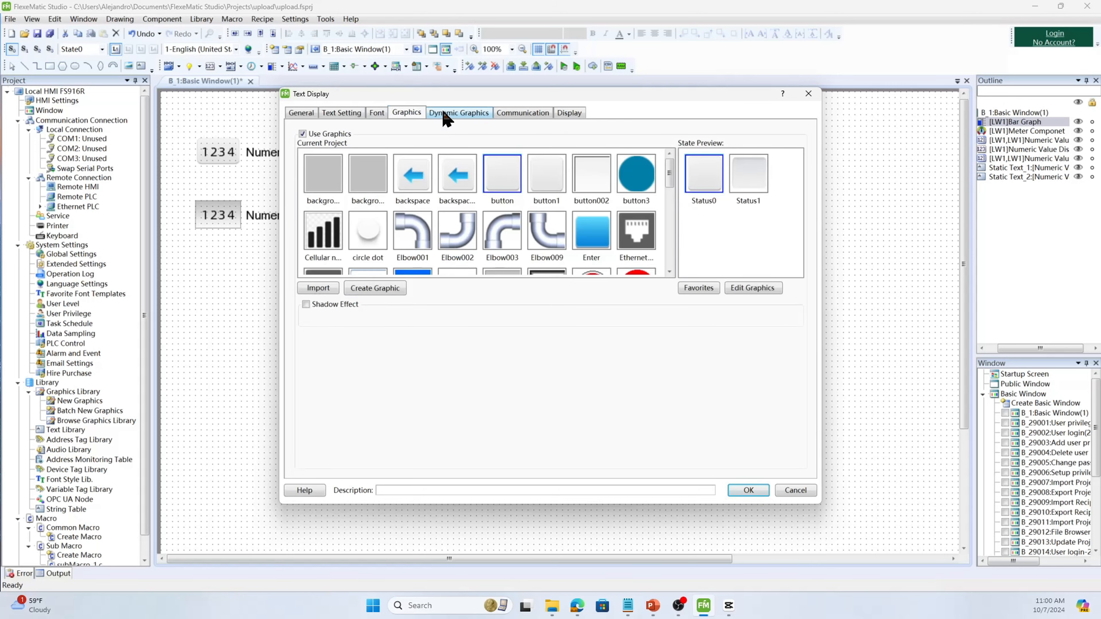
left_click(749, 490)
left_click(169, 246)
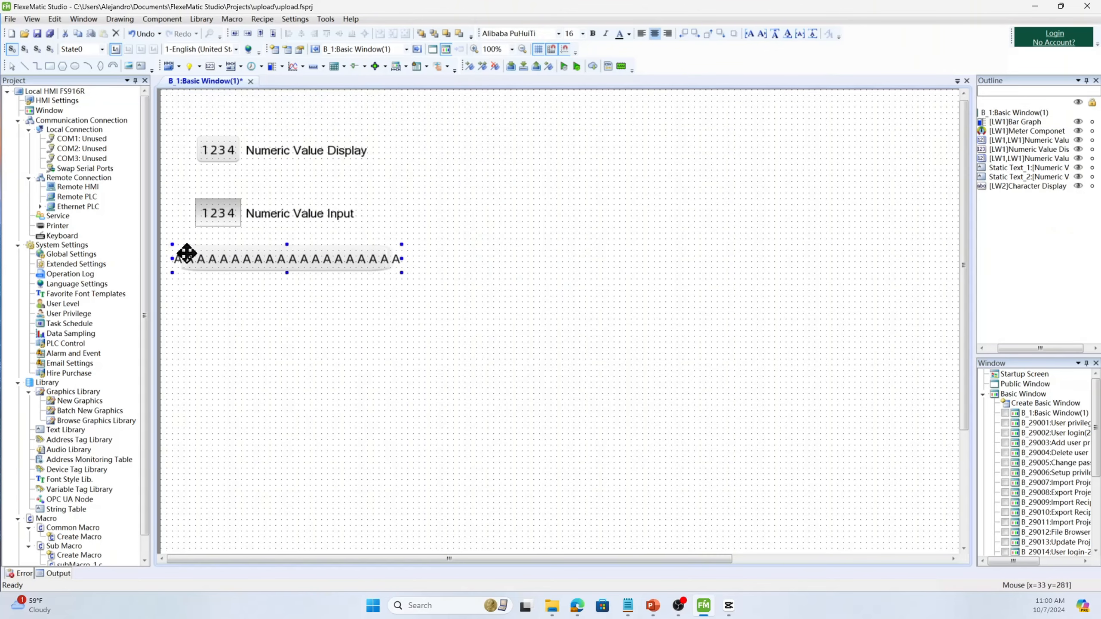
left_click(437, 316)
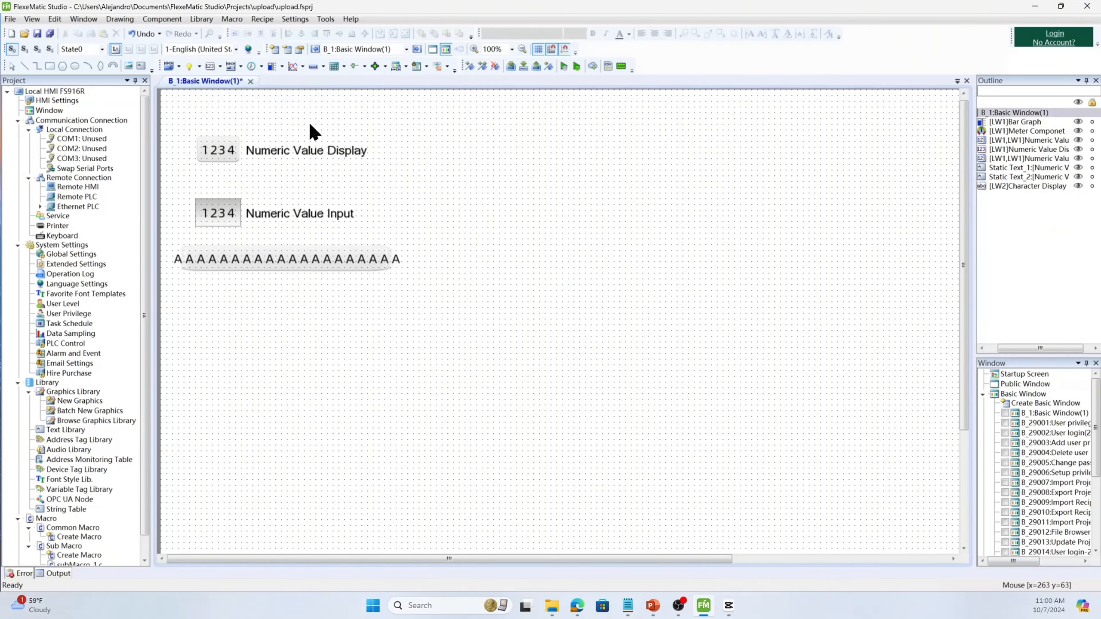
- Add a text input component and set its local LW register address to 2
left_click(161, 19)
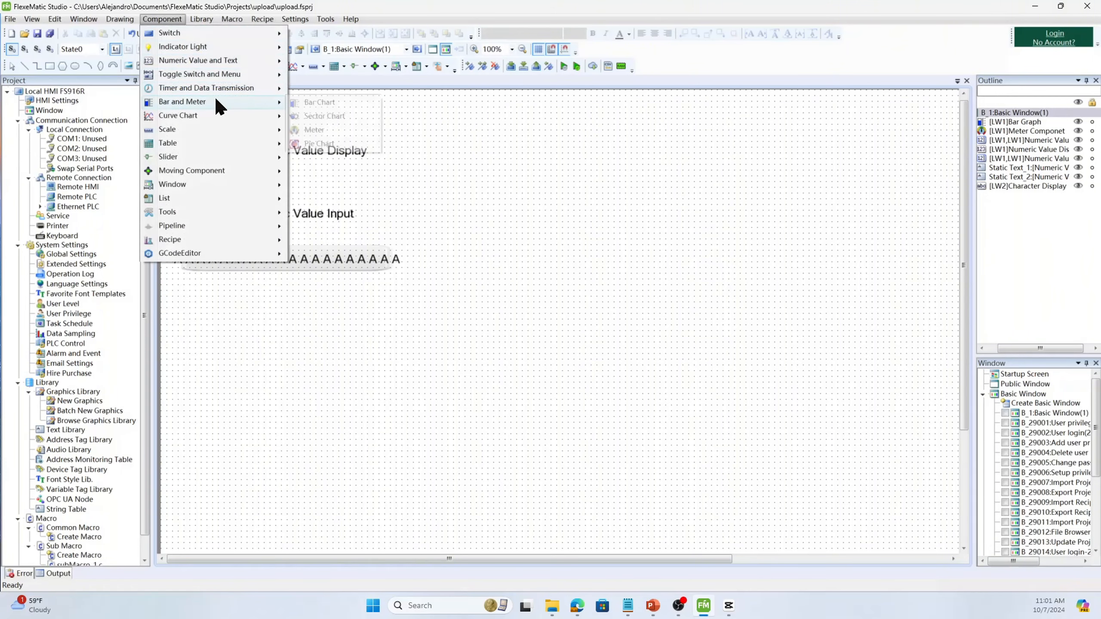
mouse_move(249, 63)
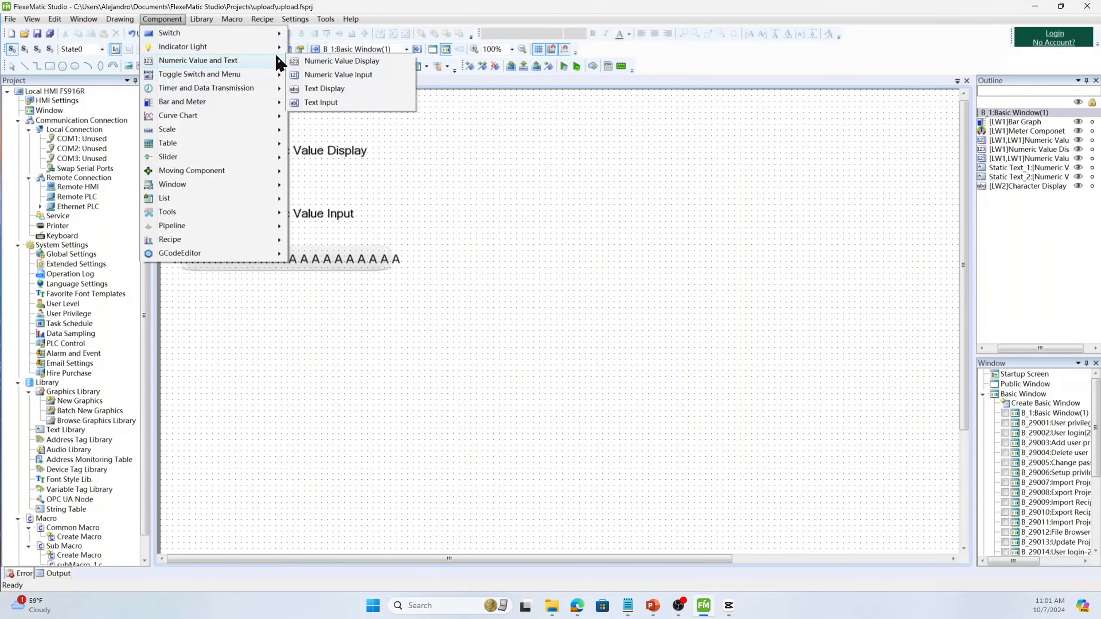
left_click(340, 102)
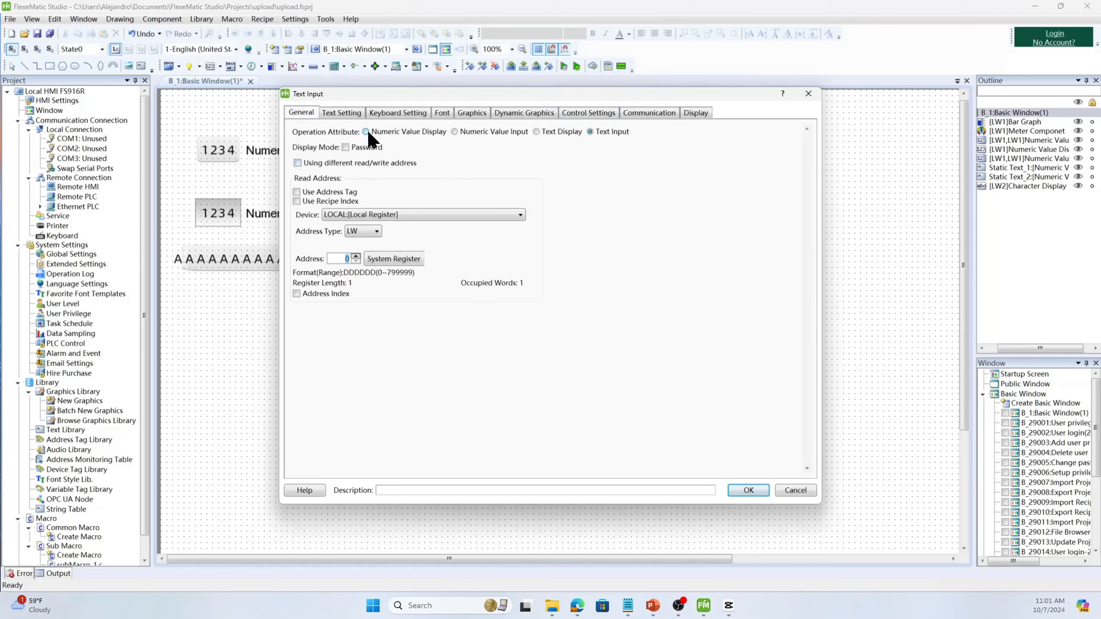
left_click(356, 255)
left_click(355, 256)
- Set the text input to 20 characters per line and check its keyboard, font, graphics and dynamic graphics settings
left_click(343, 114)
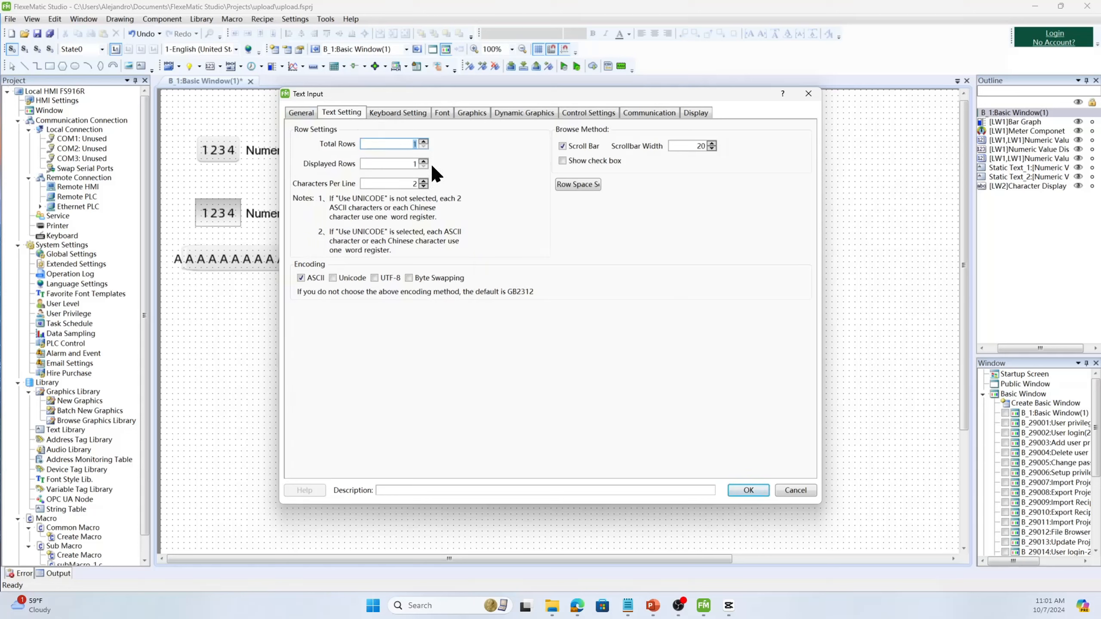
left_click(425, 181)
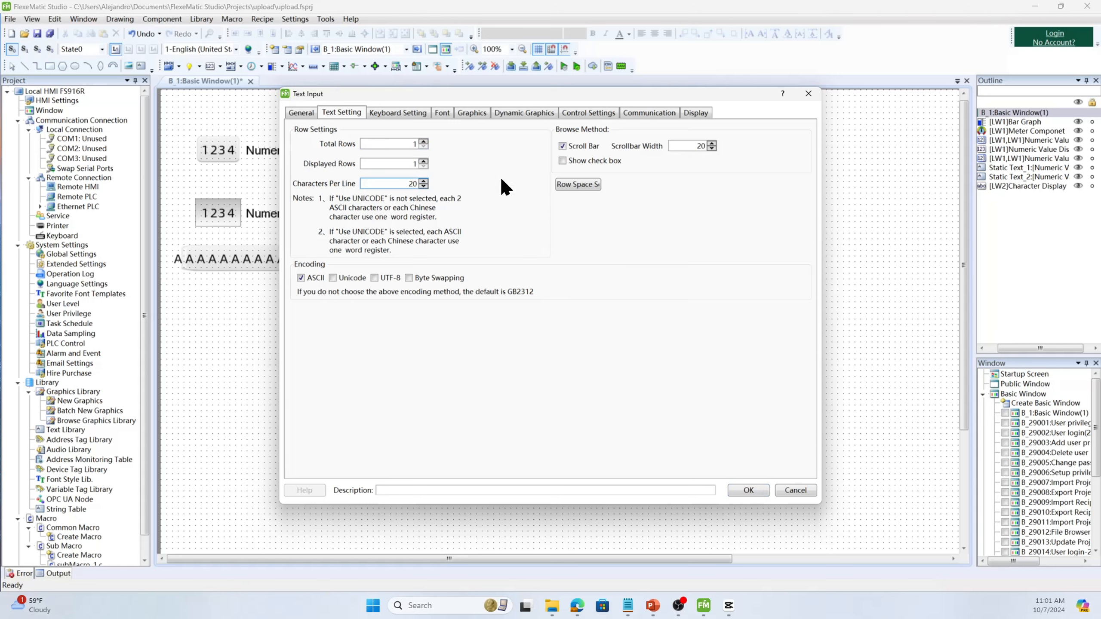
left_click(430, 113)
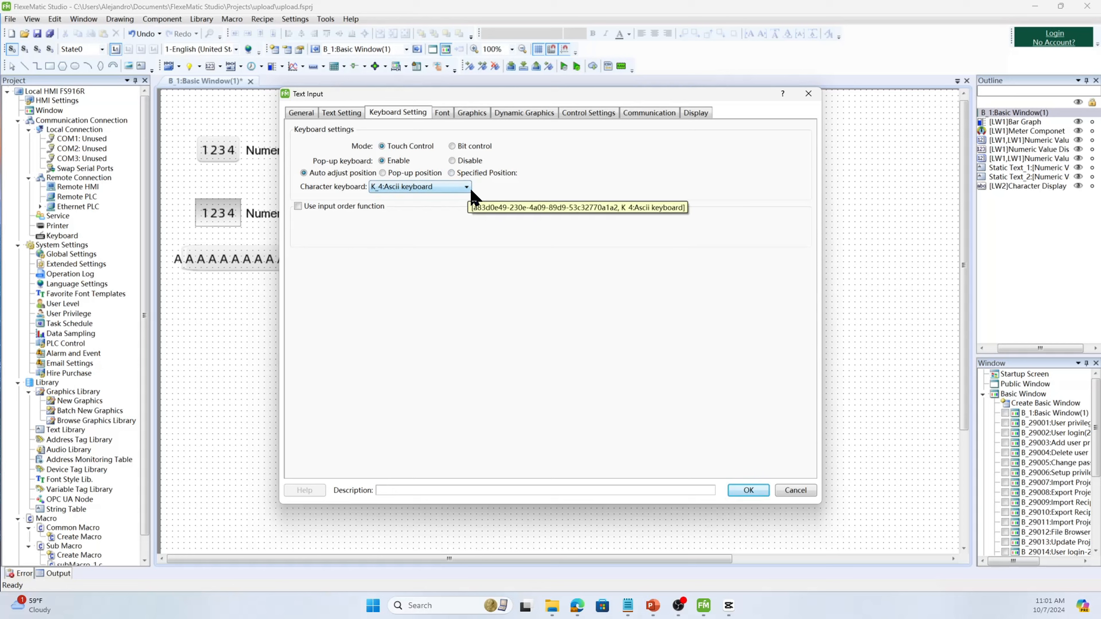
left_click(443, 114)
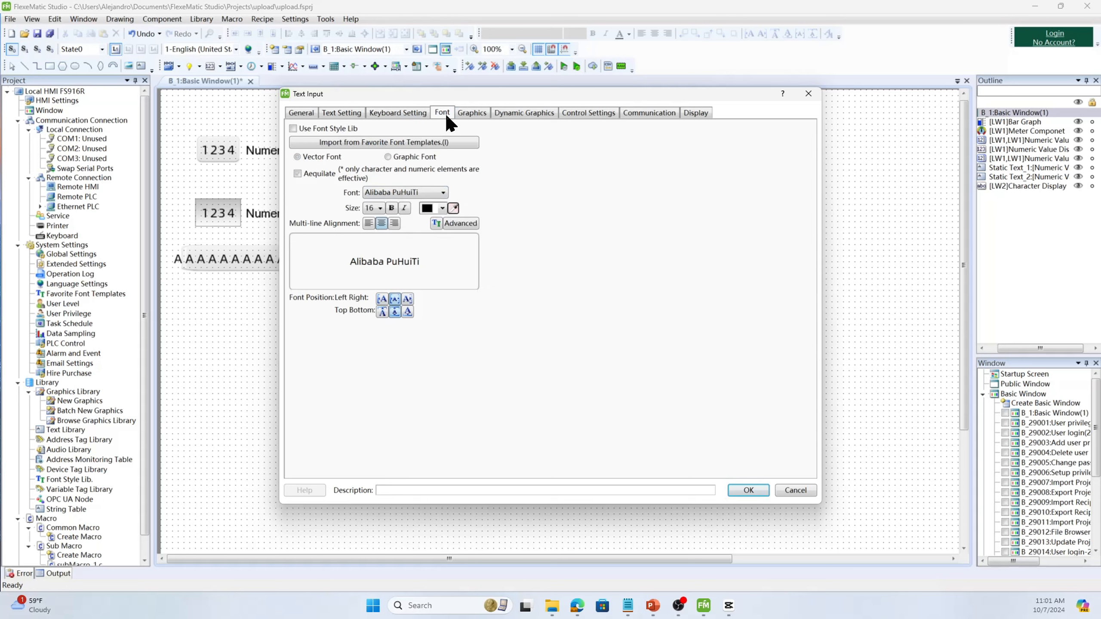
left_click(470, 114)
left_click(530, 114)
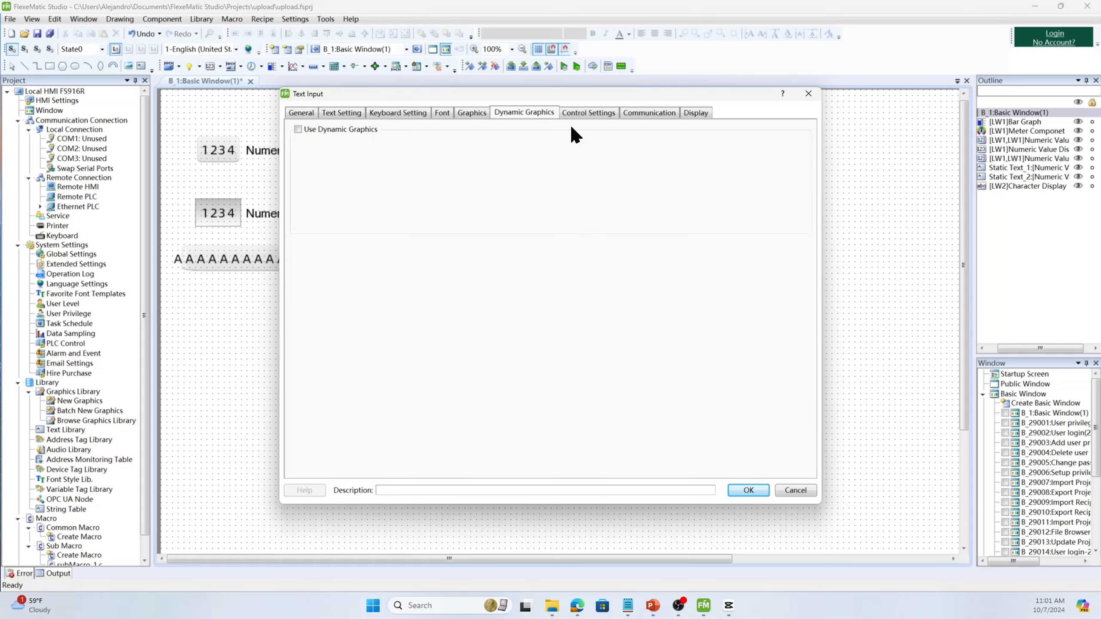